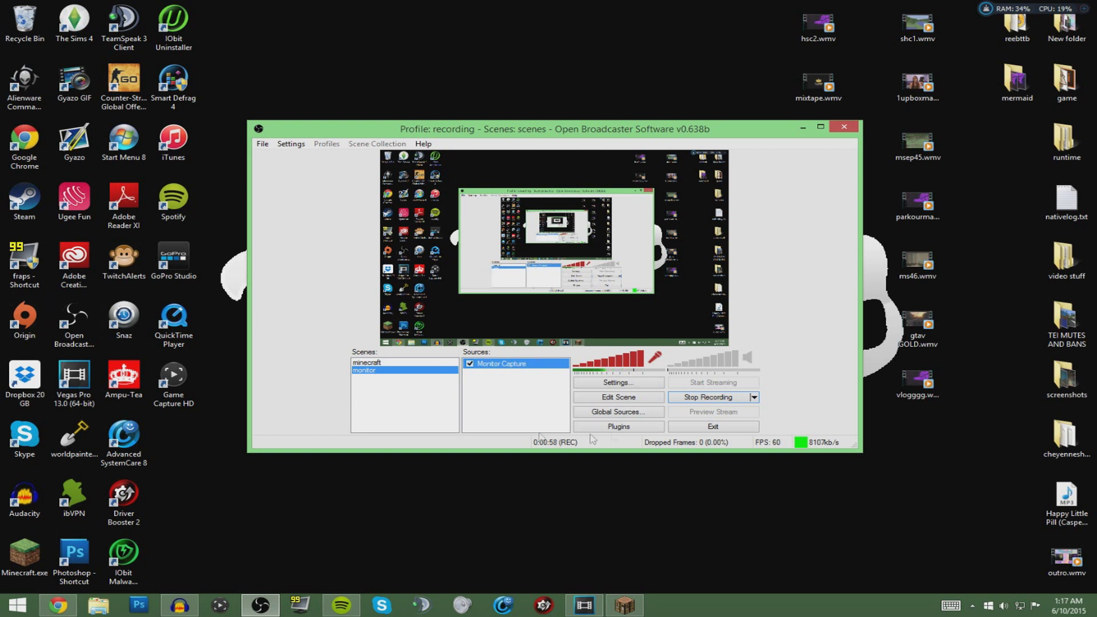
Step: Add a scene named 'minecraft' through the Scenes list's right-click menu
{"action": "right_click", "coordinate": [425, 385]}
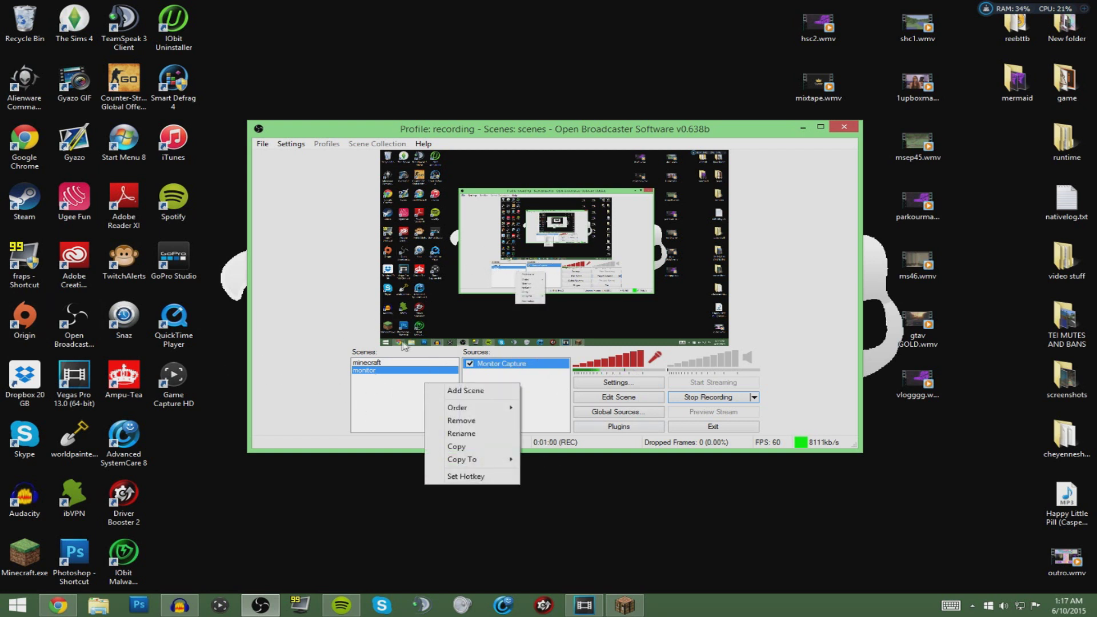
{"action": "left_click", "coordinate": [361, 314]}
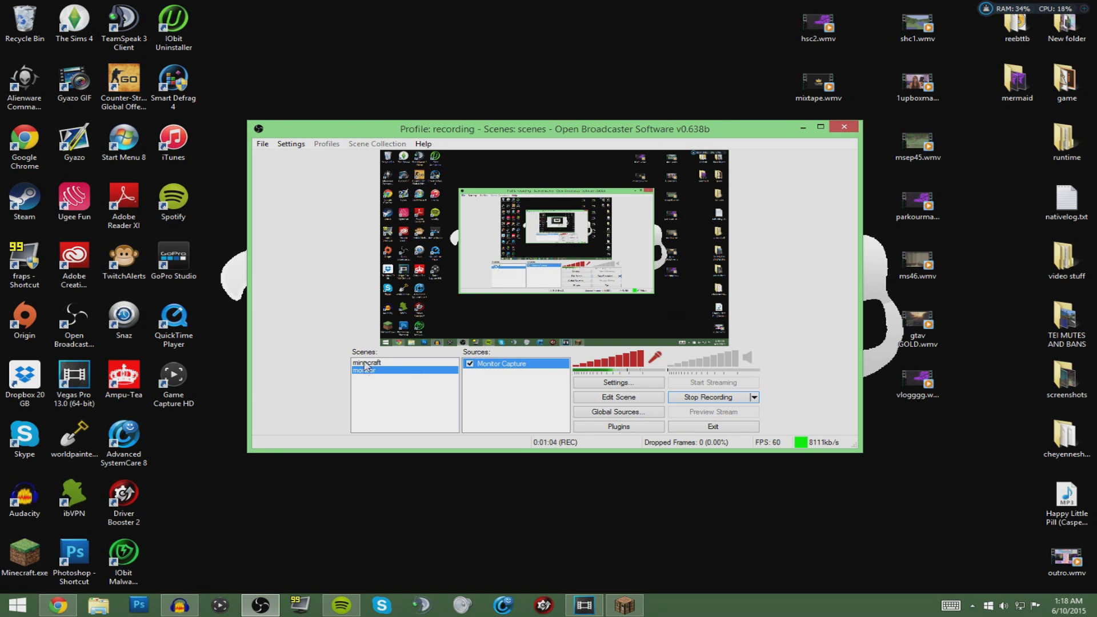
{"action": "right_click", "coordinate": [372, 395]}
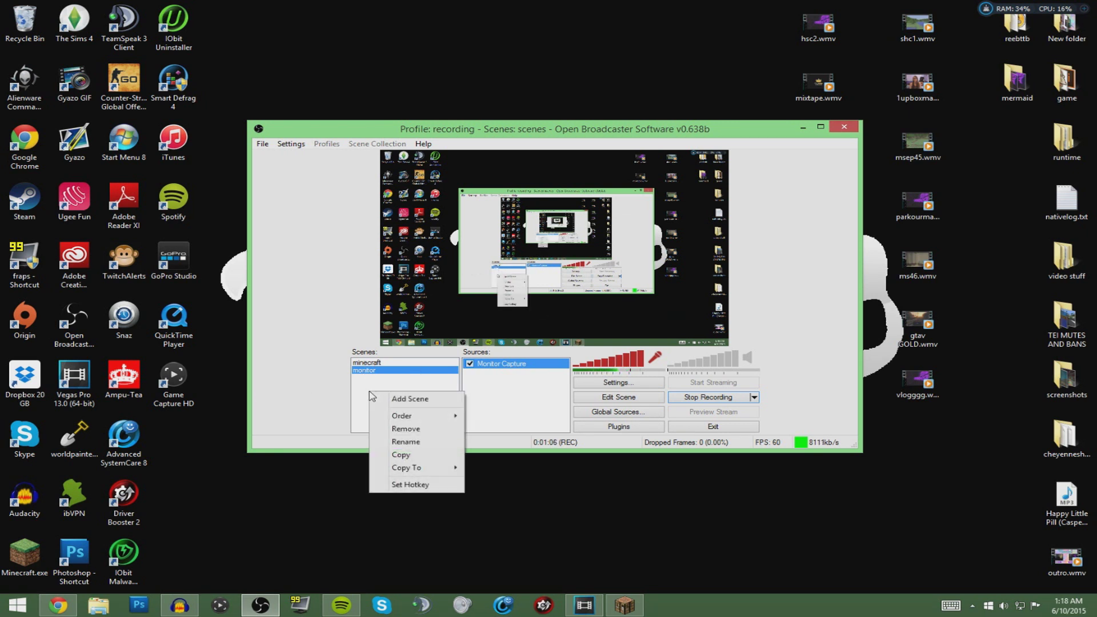
{"action": "left_click", "coordinate": [394, 399]}
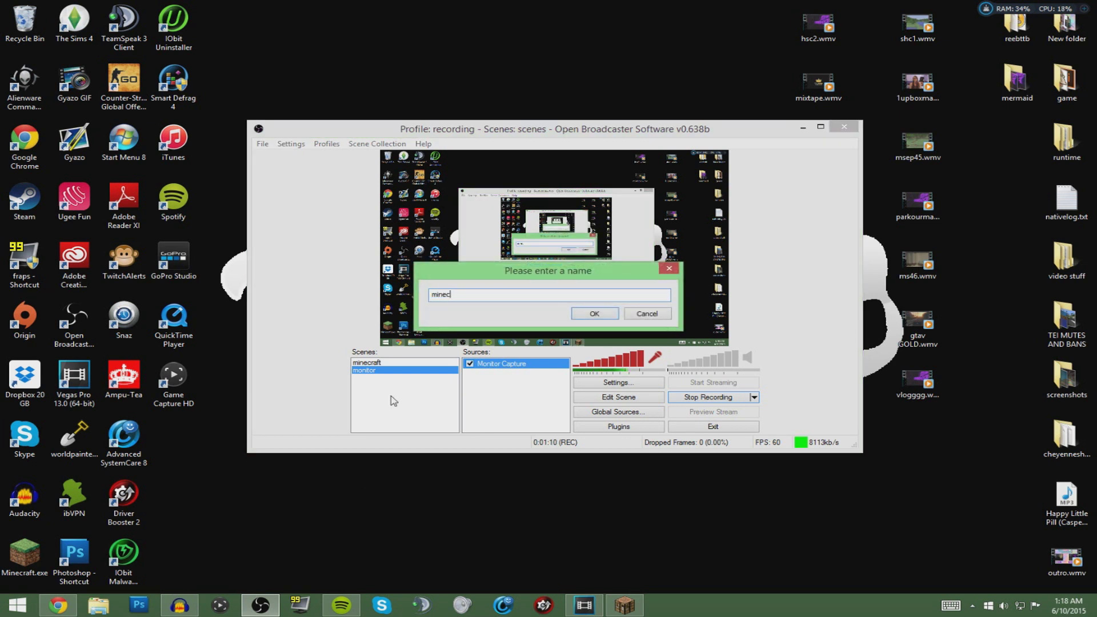
{"action": "type", "text": "ft"}
{"action": "key", "text": "Return"}
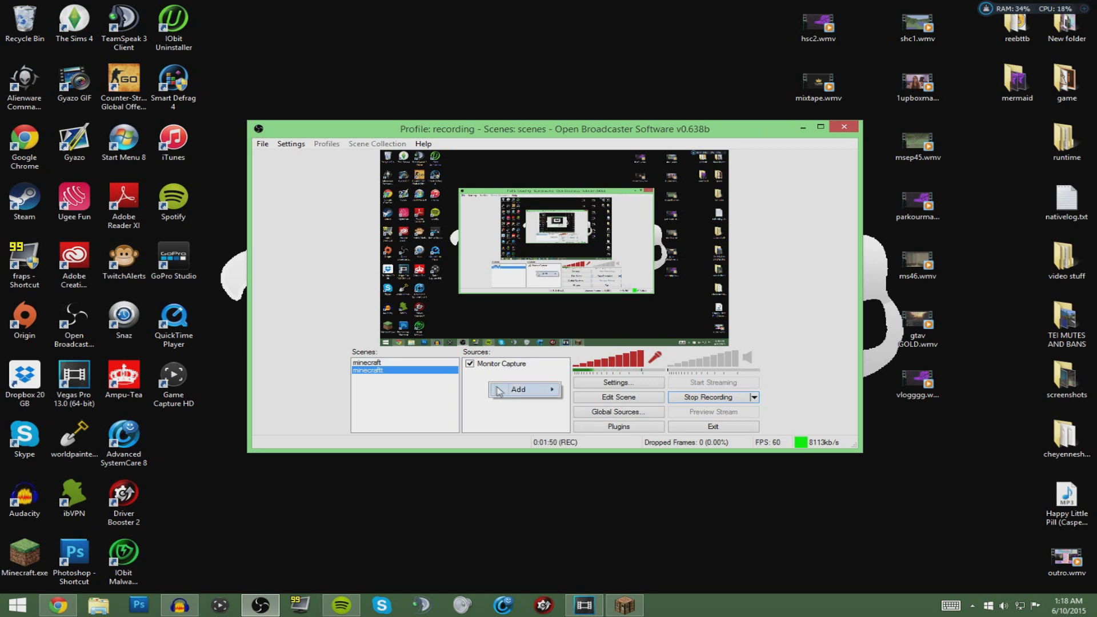
Step: Add a Game Capture source 'minecraft' capturing Minecraft 1.8, stretched with aspect ratio ignored
{"action": "mouse_move", "coordinate": [517, 389]}
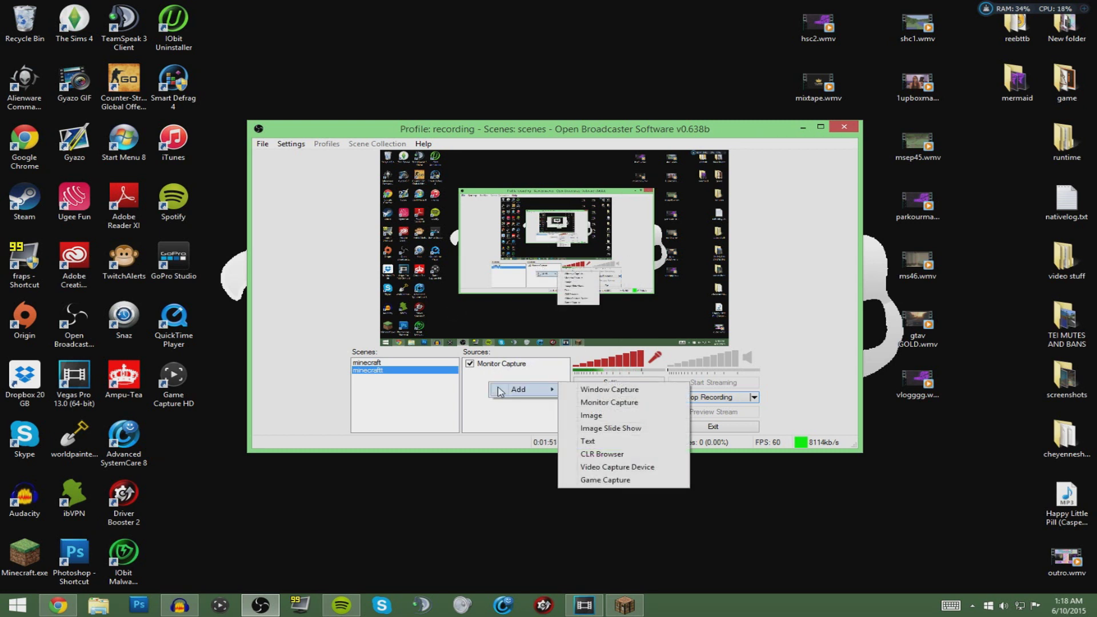
{"action": "left_click", "coordinate": [595, 481]}
{"action": "type", "text": "minecraft"}
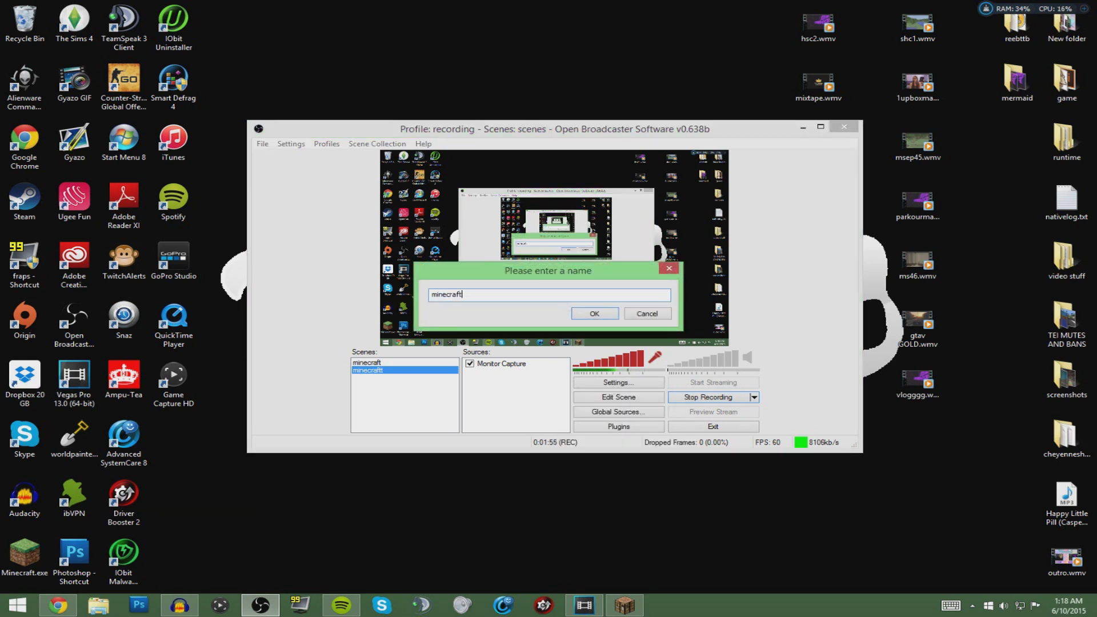
{"action": "key", "text": "Return"}
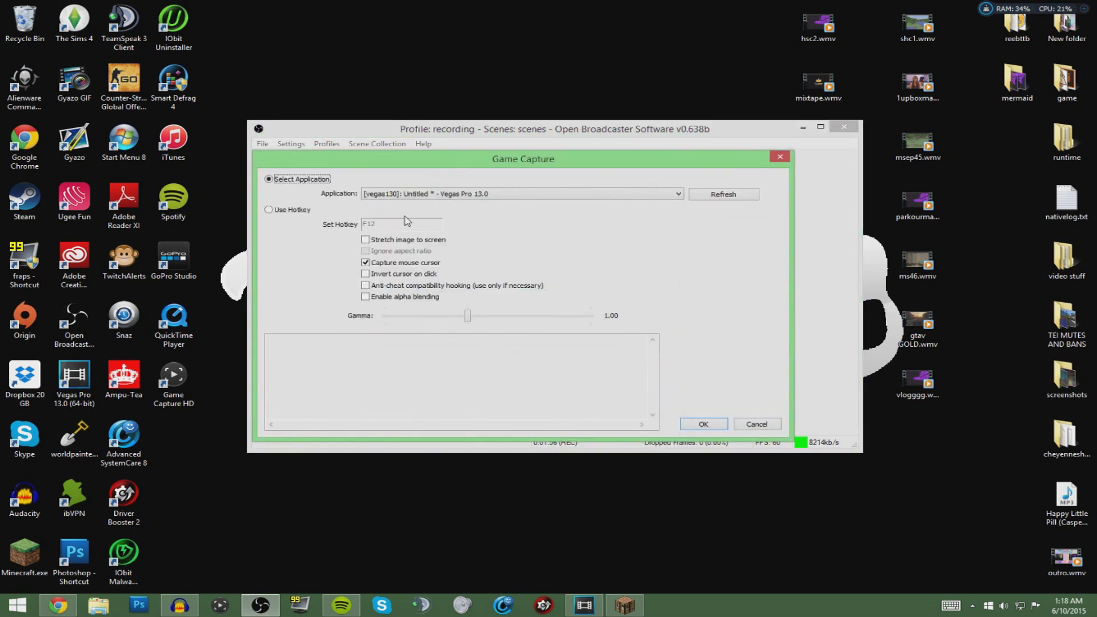
{"action": "left_click_drag", "start_coordinate": [475, 162], "coordinate": [380, 223]}
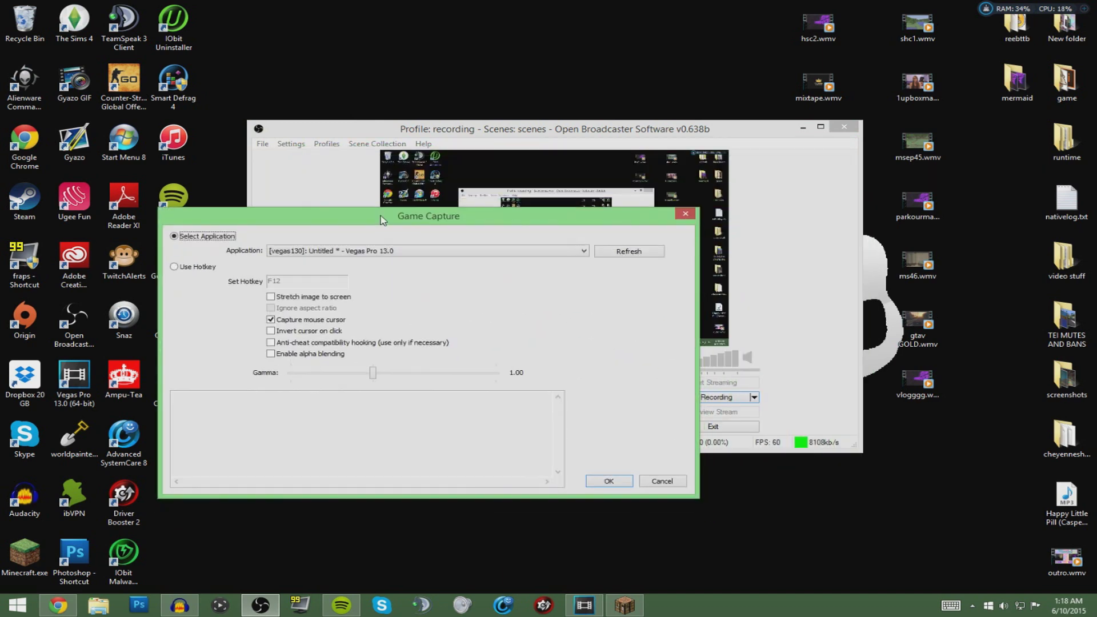
{"action": "left_click", "coordinate": [309, 254]}
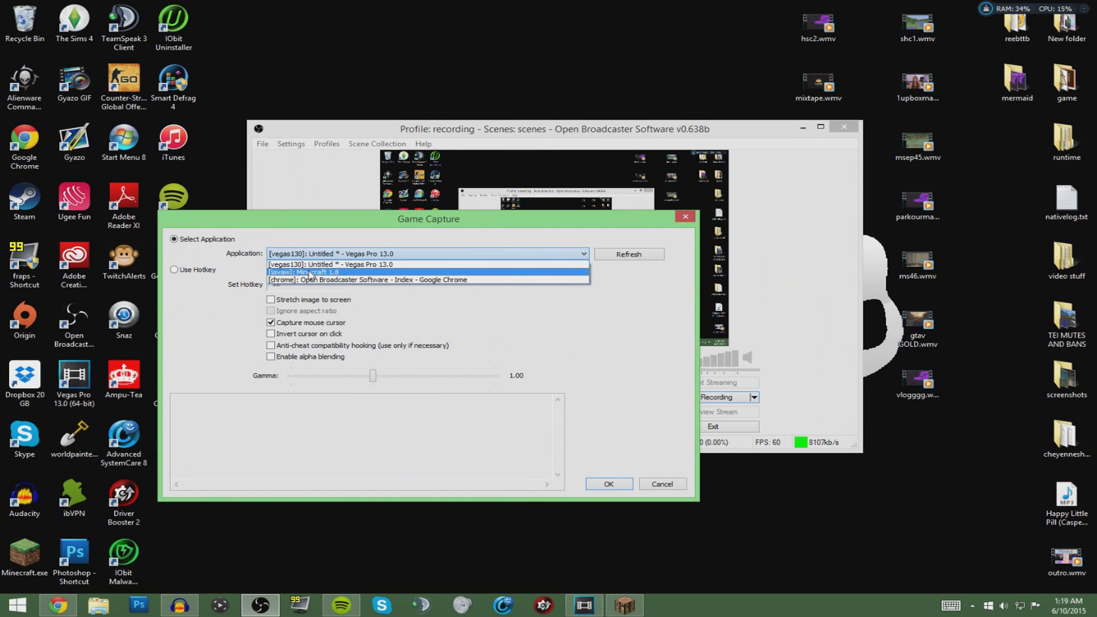
{"action": "left_click", "coordinate": [310, 272]}
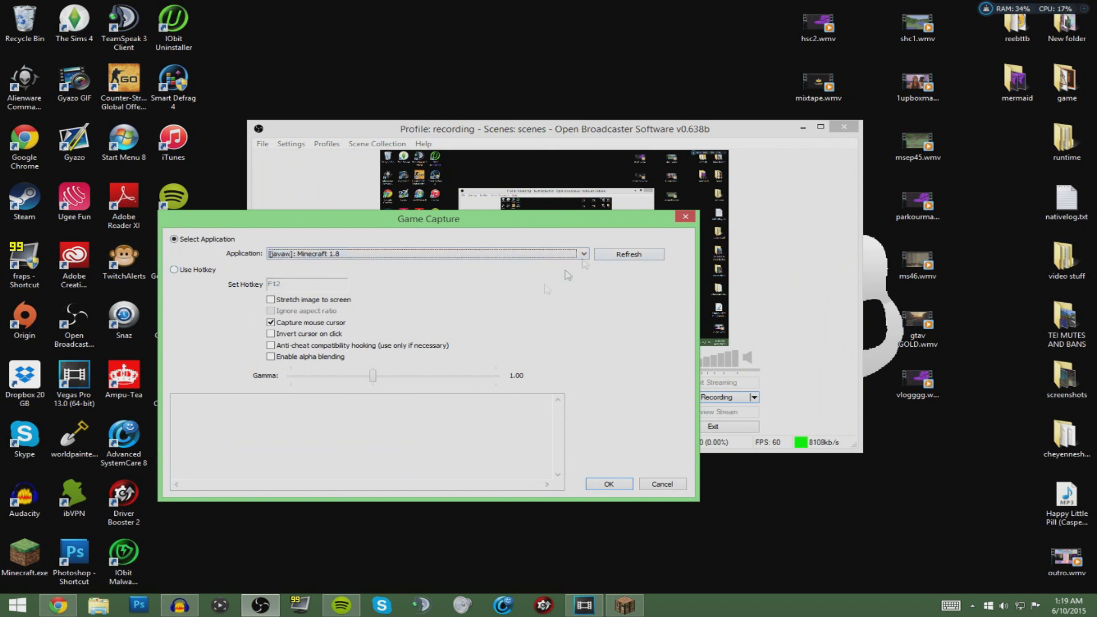
{"action": "key", "text": "Tab"}
{"action": "key", "text": "Tab"}
{"action": "key", "text": "space"}
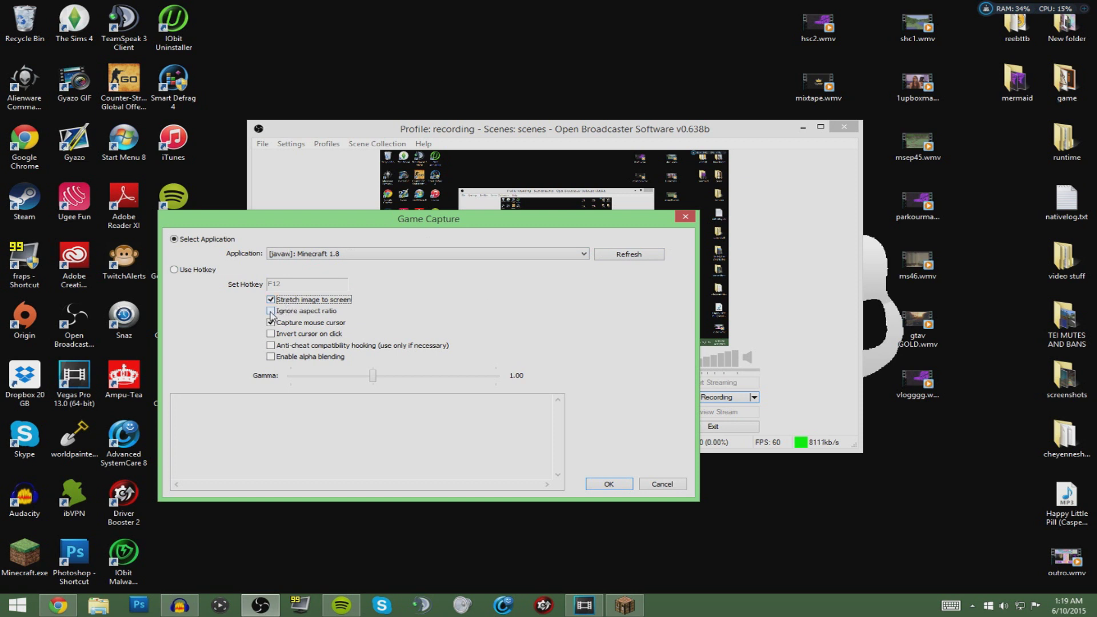
{"action": "key", "text": "Tab"}
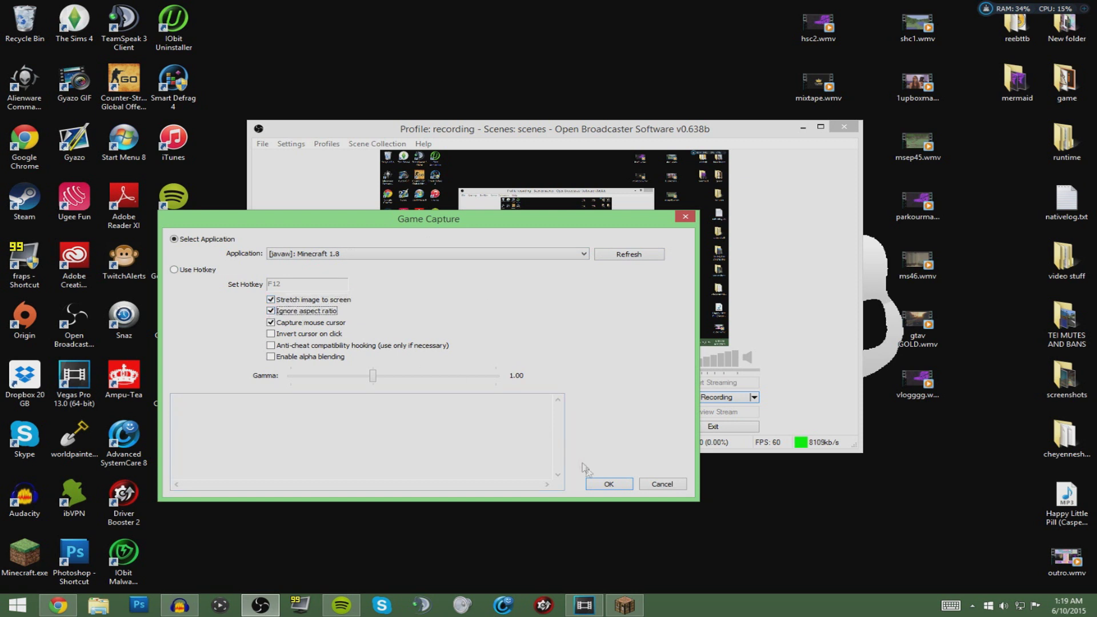
{"action": "left_click", "coordinate": [606, 484]}
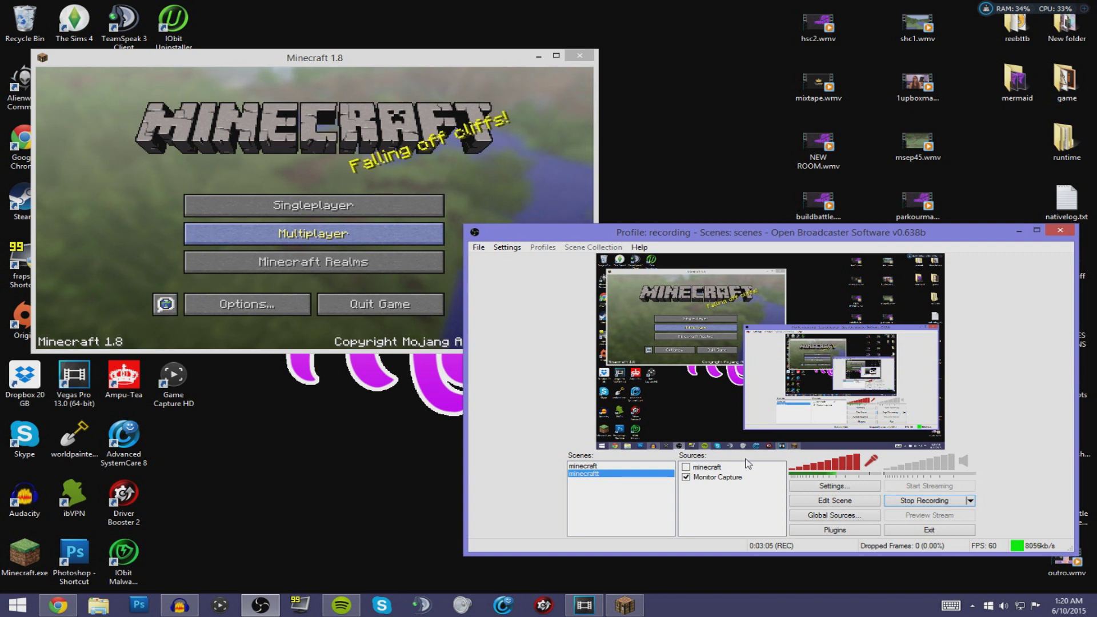
Step: Add a video capture device source named 'facecam'
{"action": "right_click", "coordinate": [700, 496]}
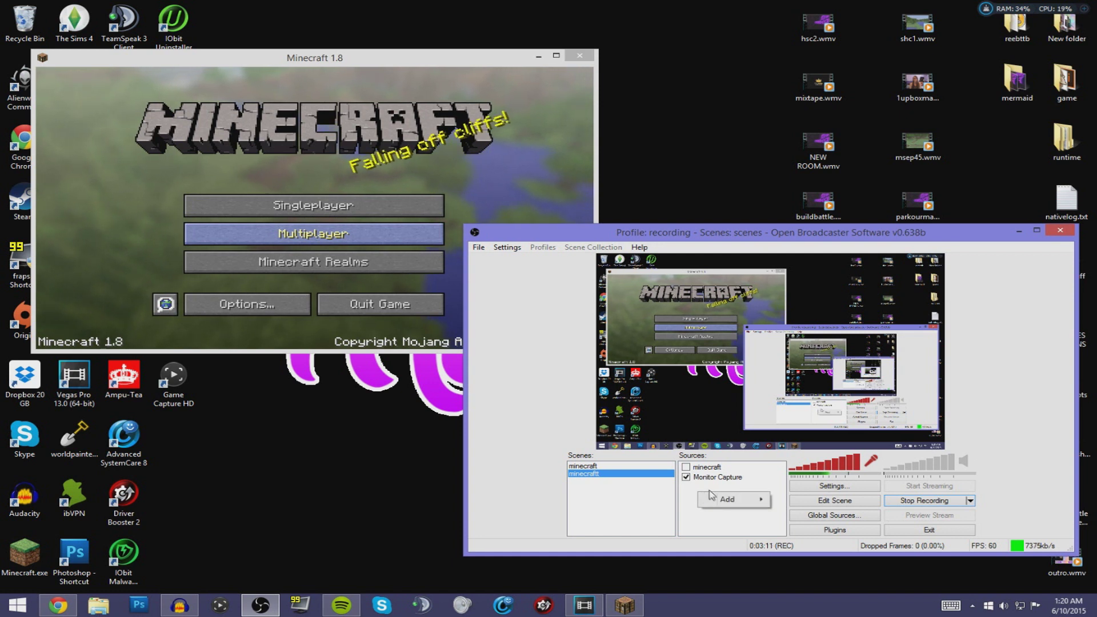
{"action": "mouse_move", "coordinate": [728, 498]}
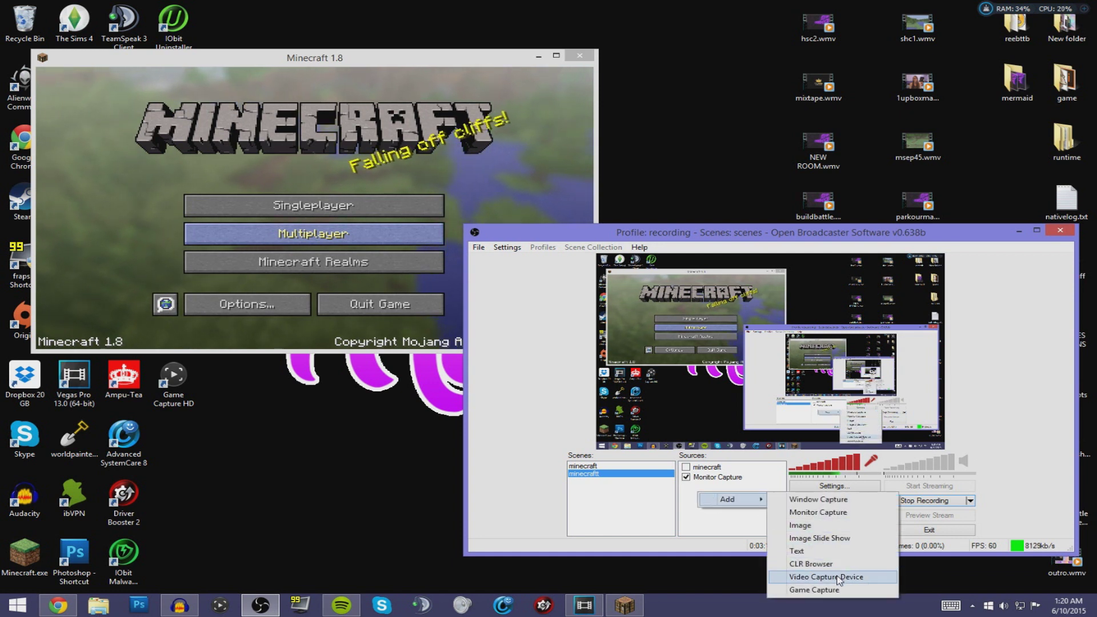
{"action": "left_click", "coordinate": [838, 576]}
{"action": "type", "text": "facecam"}
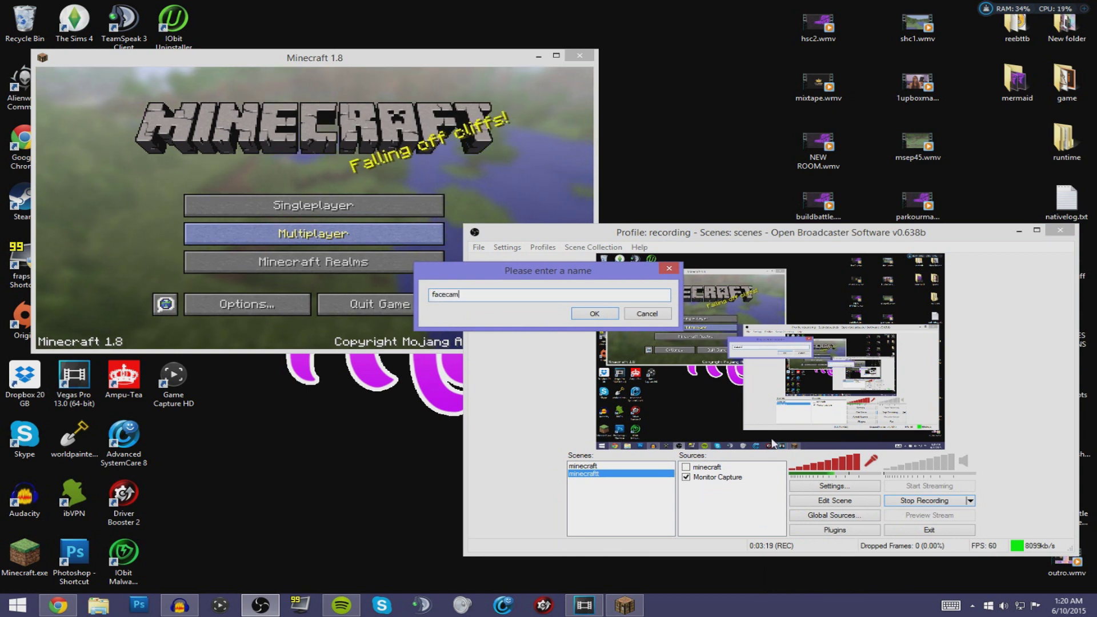
{"action": "key", "text": "Return"}
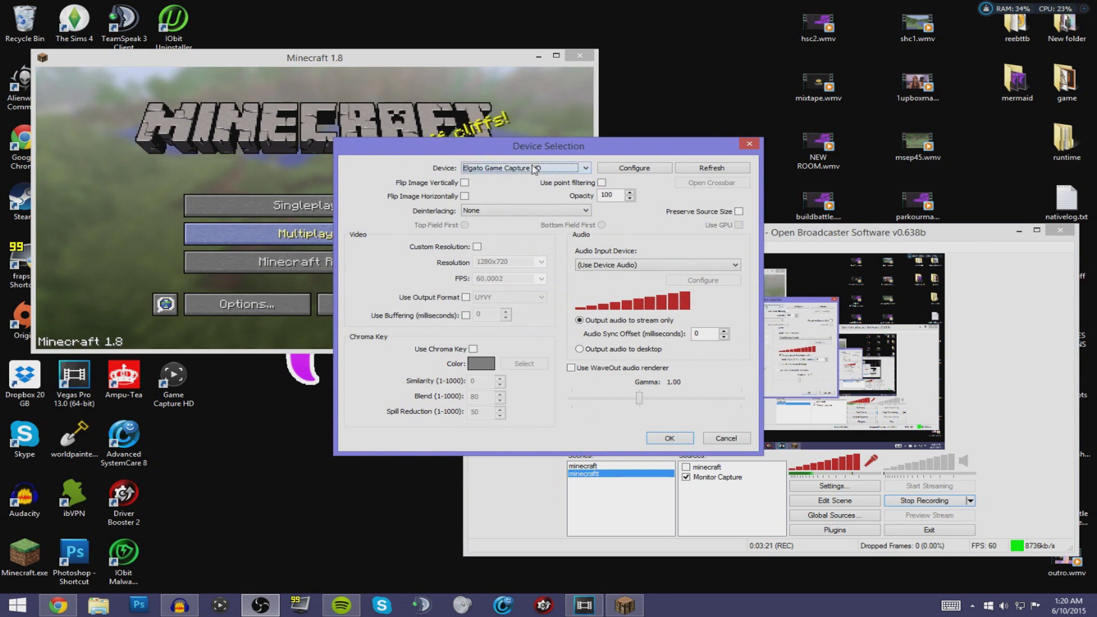
{"action": "left_click_drag", "start_coordinate": [568, 151], "coordinate": [690, 155]}
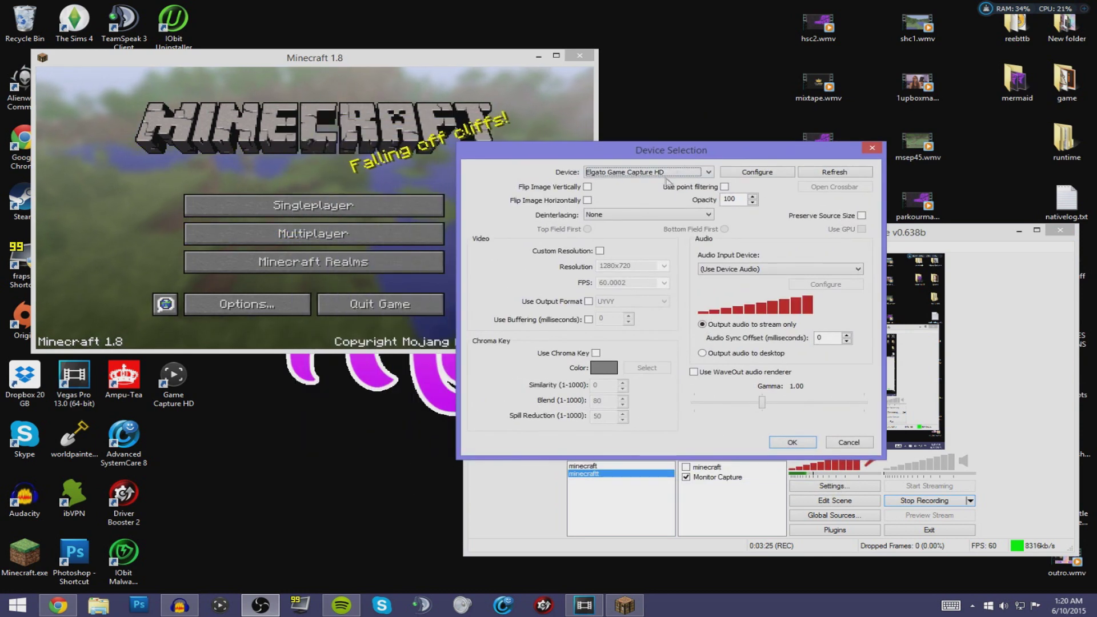
Step: Use the Live! Cam Sync HD VF0770 webcam at custom resolution 320x240 and confirm
{"action": "left_click", "coordinate": [663, 171]}
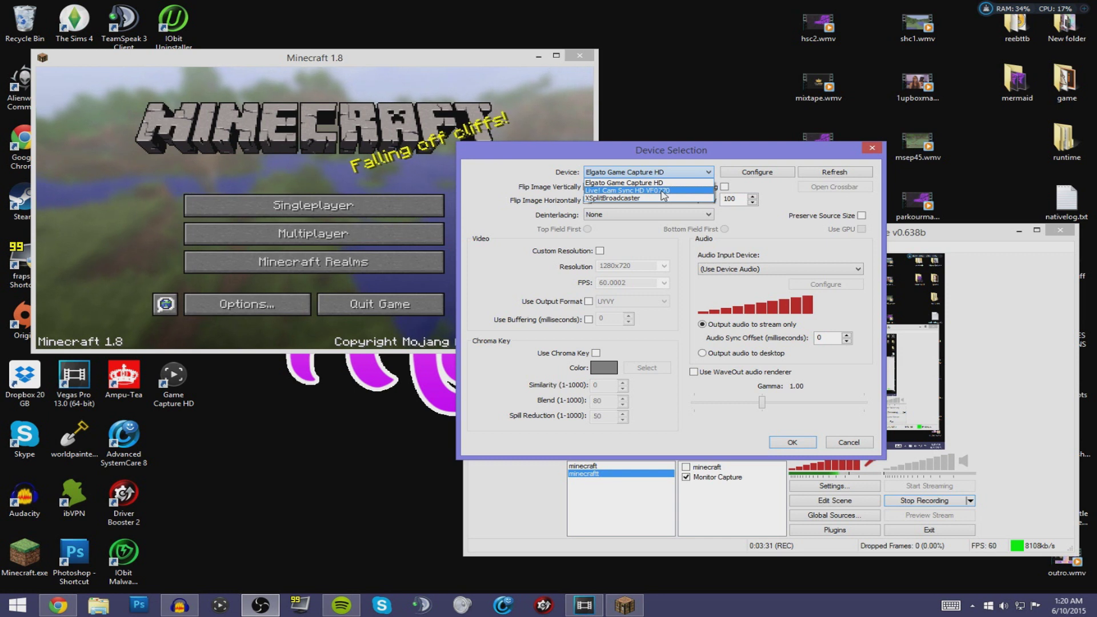
{"action": "left_click", "coordinate": [661, 191]}
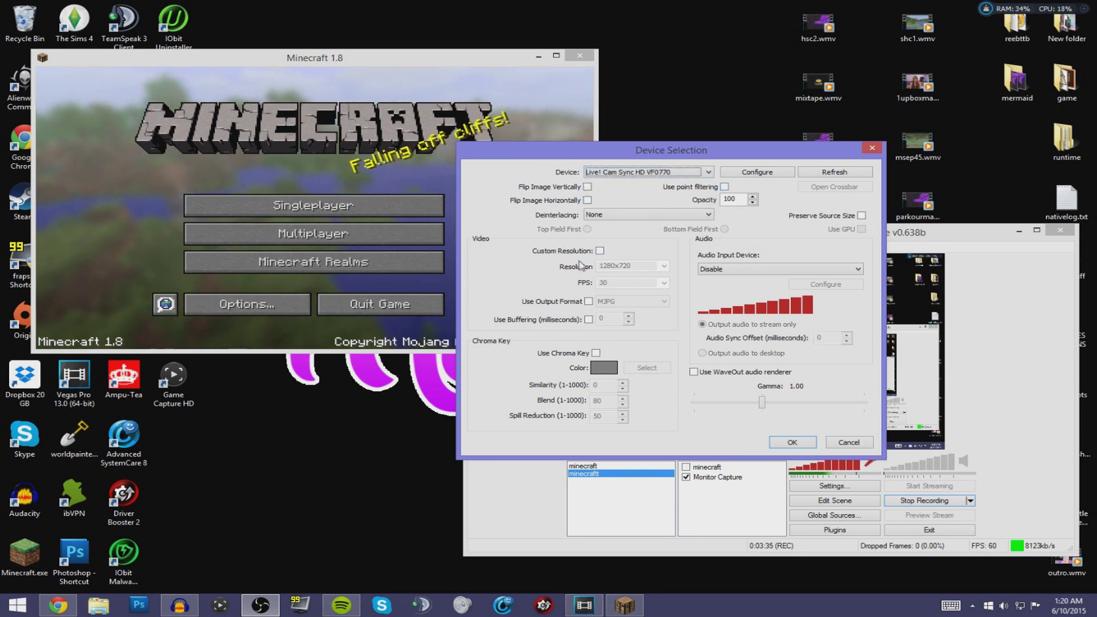
{"action": "left_click", "coordinate": [599, 250]}
{"action": "key", "text": "Tab"}
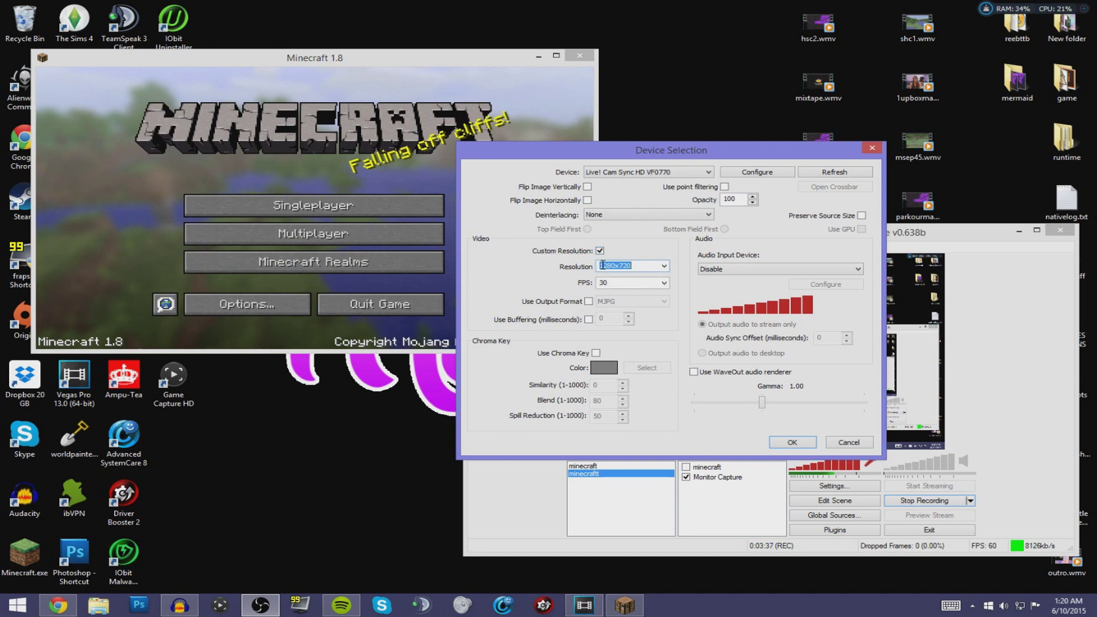
{"action": "left_click", "coordinate": [658, 269]}
{"action": "left_click", "coordinate": [653, 277]}
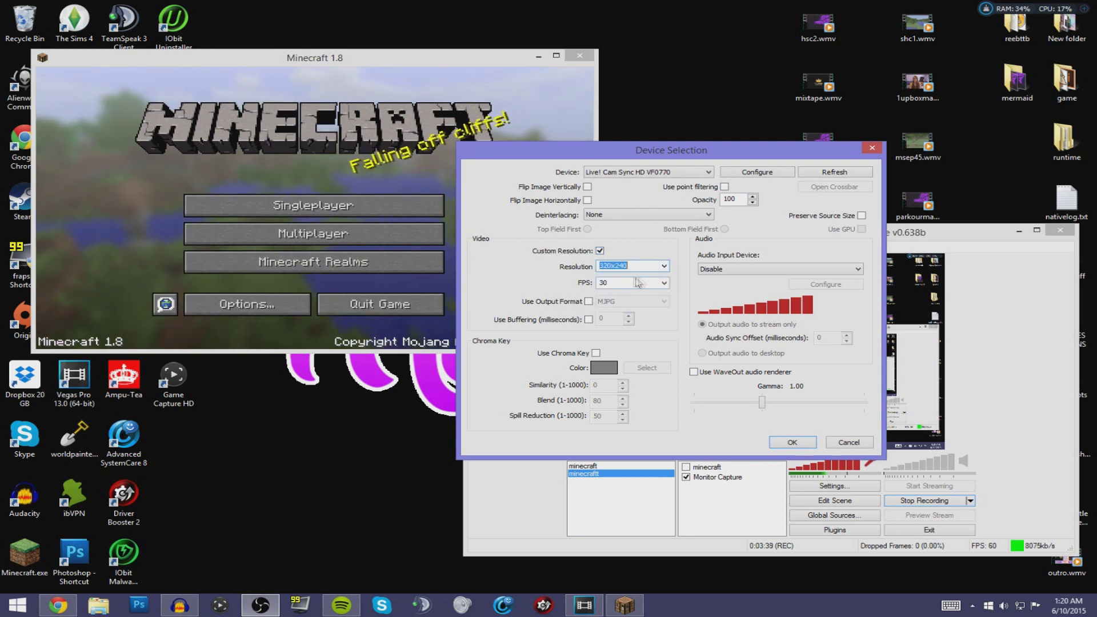
{"action": "left_click", "coordinate": [664, 267]}
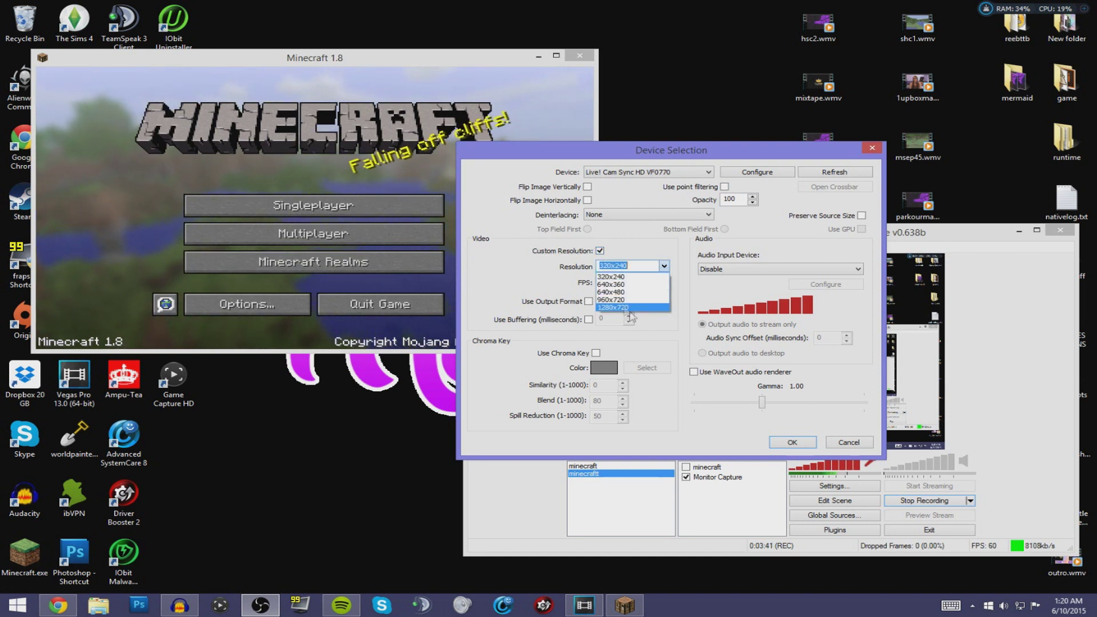
{"action": "left_click", "coordinate": [540, 269]}
{"action": "double_click", "coordinate": [622, 281]}
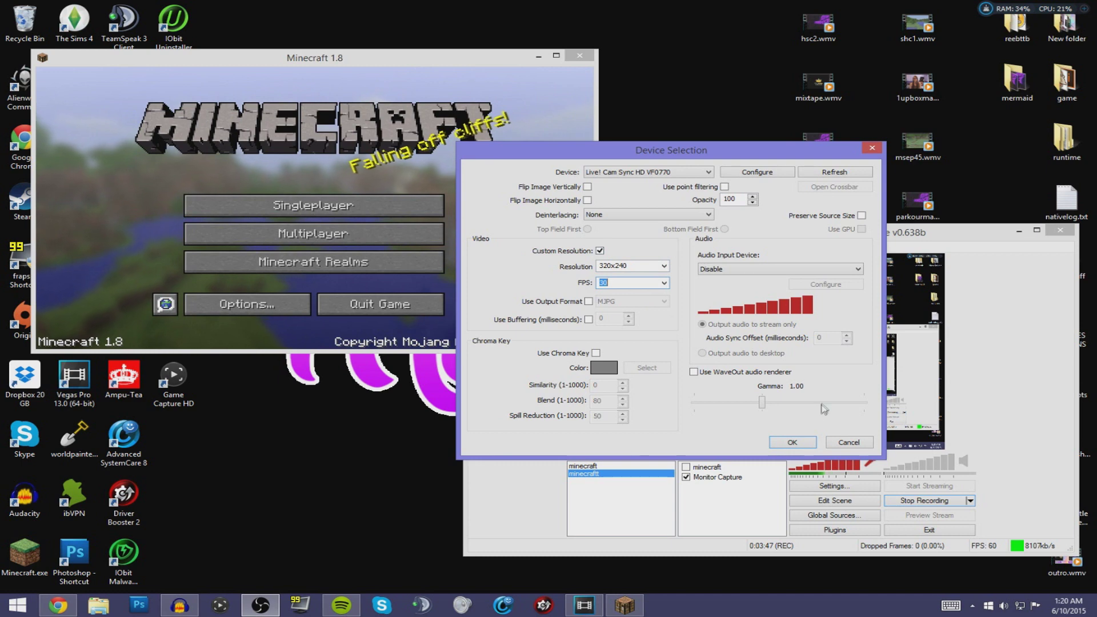
{"action": "left_click", "coordinate": [796, 441]}
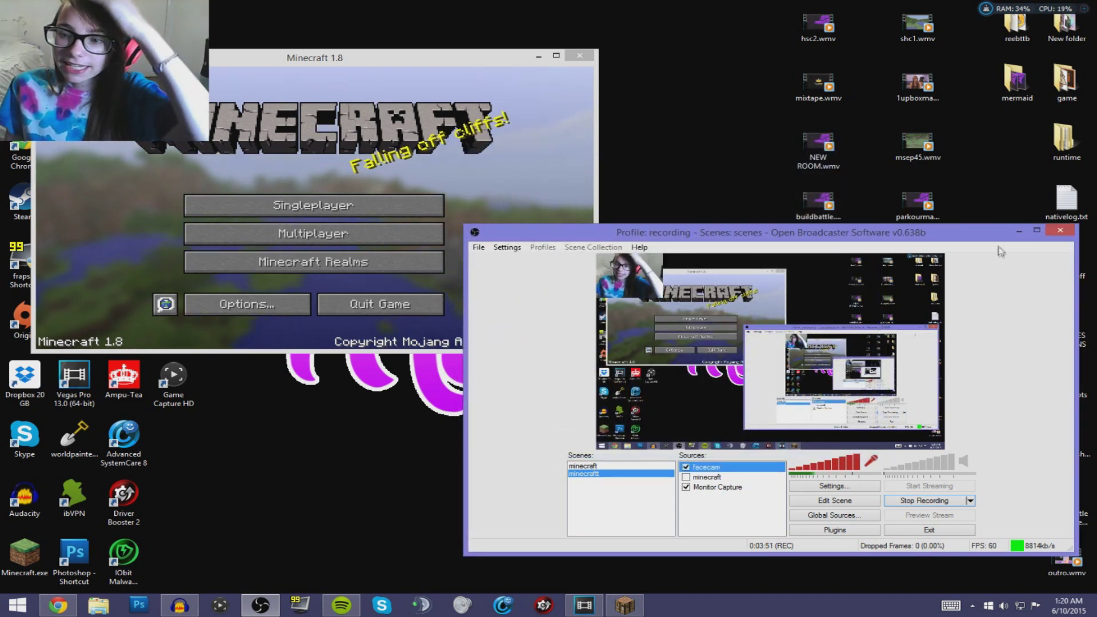
Step: Drag the facecam to the scene's top-right corner, then enable the minecraft game capture source
{"action": "left_click", "coordinate": [1036, 230]}
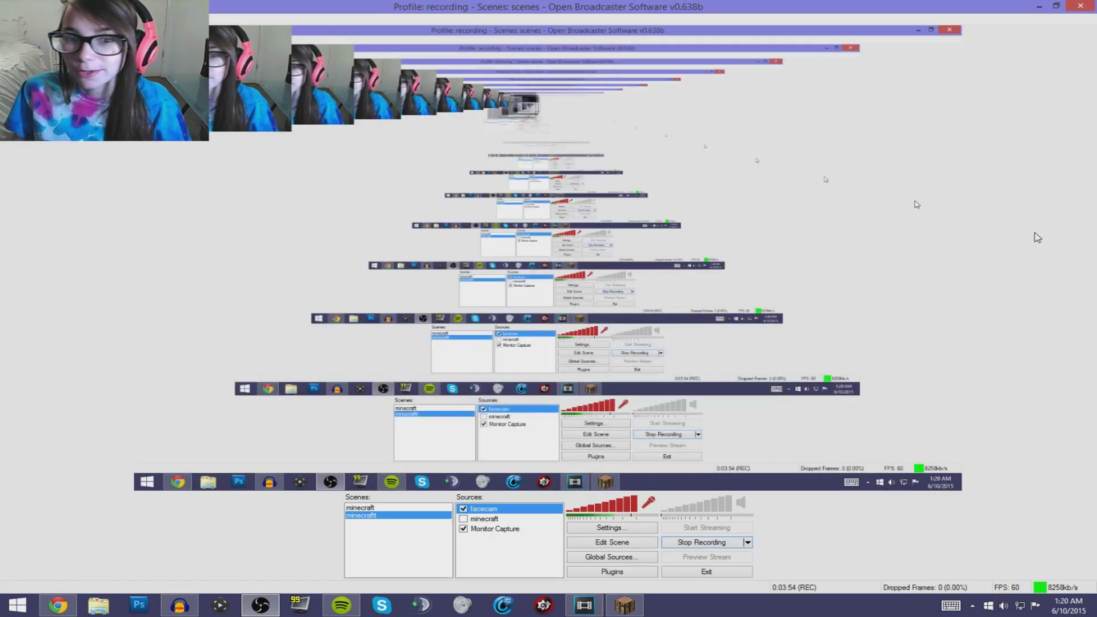
{"action": "left_click", "coordinate": [612, 542]}
{"action": "left_click_drag", "start_coordinate": [490, 333], "coordinate": [992, 70]}
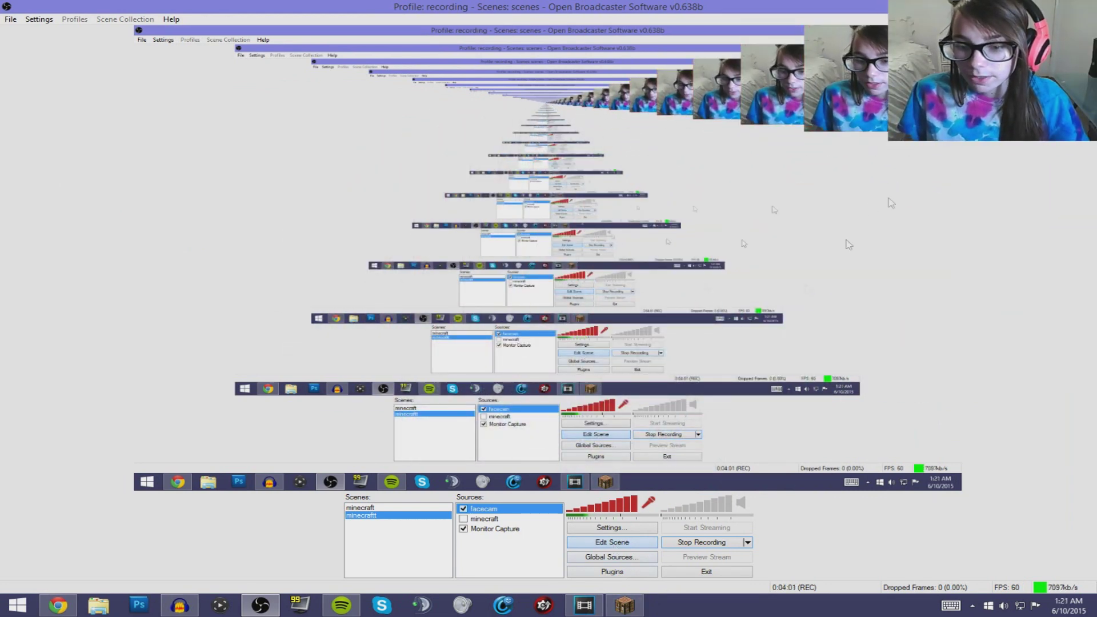
{"action": "key", "text": "super+Down"}
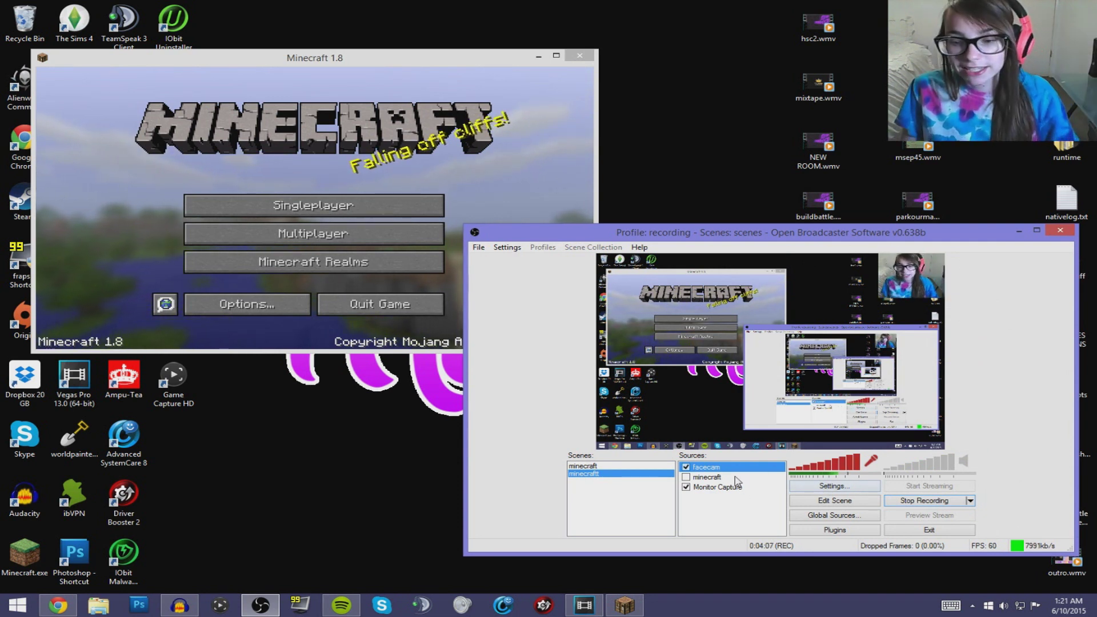
{"action": "key", "text": "Down"}
{"action": "key", "text": "Down"}
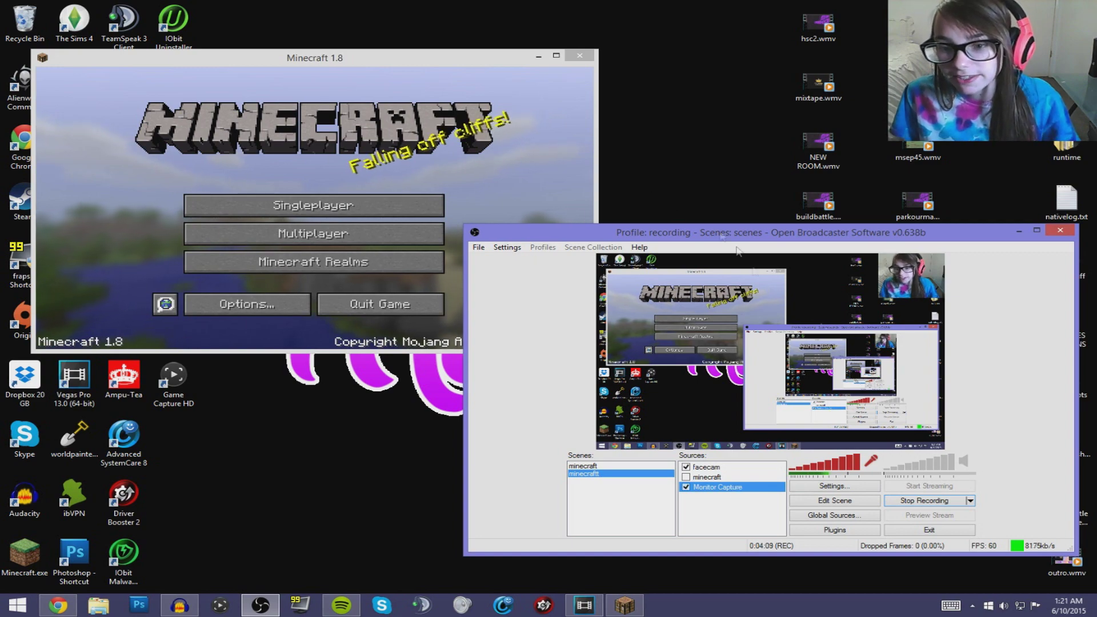
{"action": "left_click", "coordinate": [686, 477]}
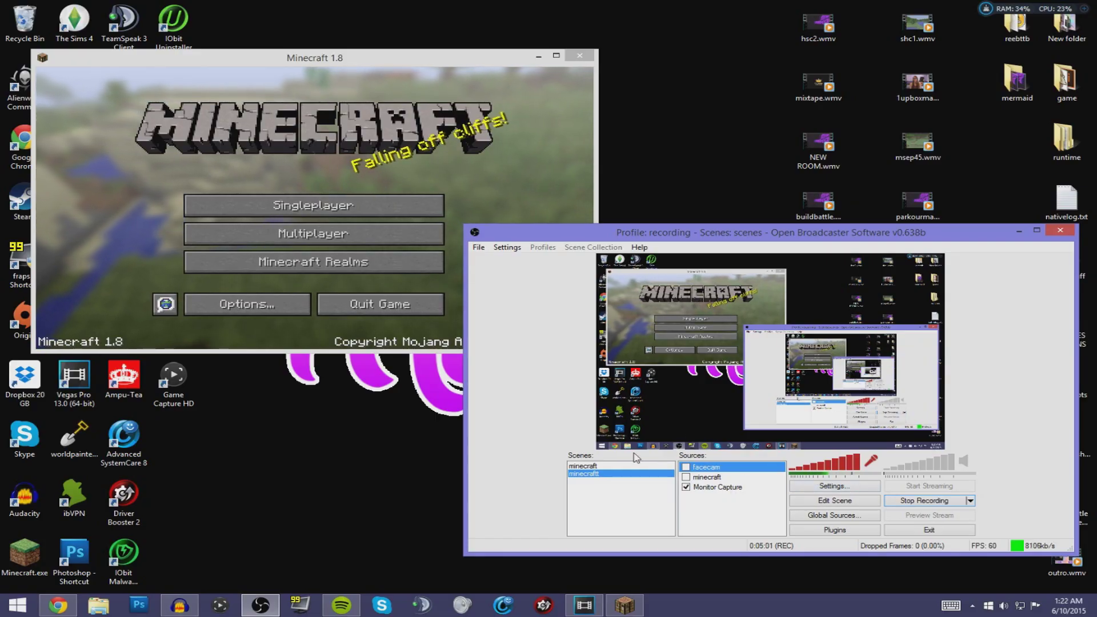
Step: Open the Settings dialog on its General page
{"action": "left_click", "coordinate": [817, 487]}
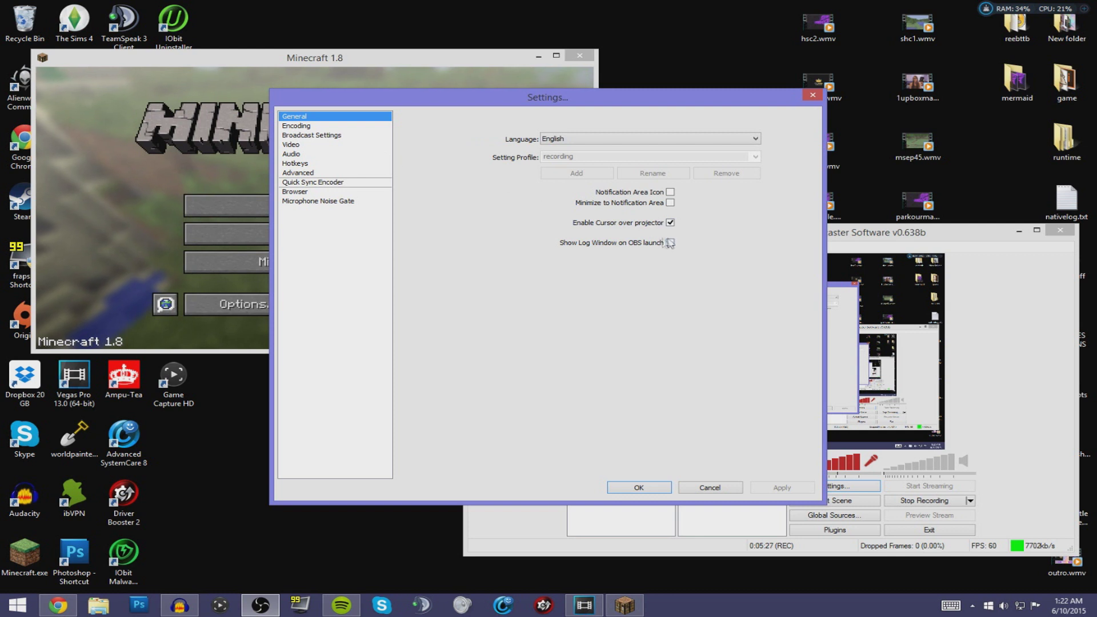
Step: Review encoding as x264 CBR 8000 kb/s with AAC 192 stereo, then go to Broadcast Settings
{"action": "left_click", "coordinate": [331, 125]}
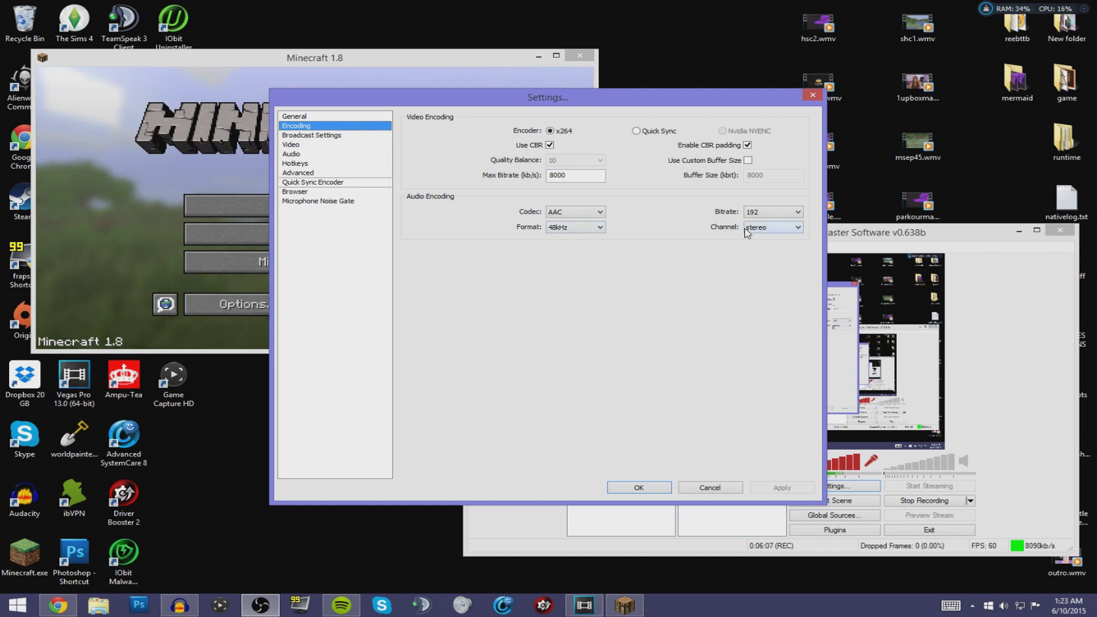
{"action": "key", "text": "Down"}
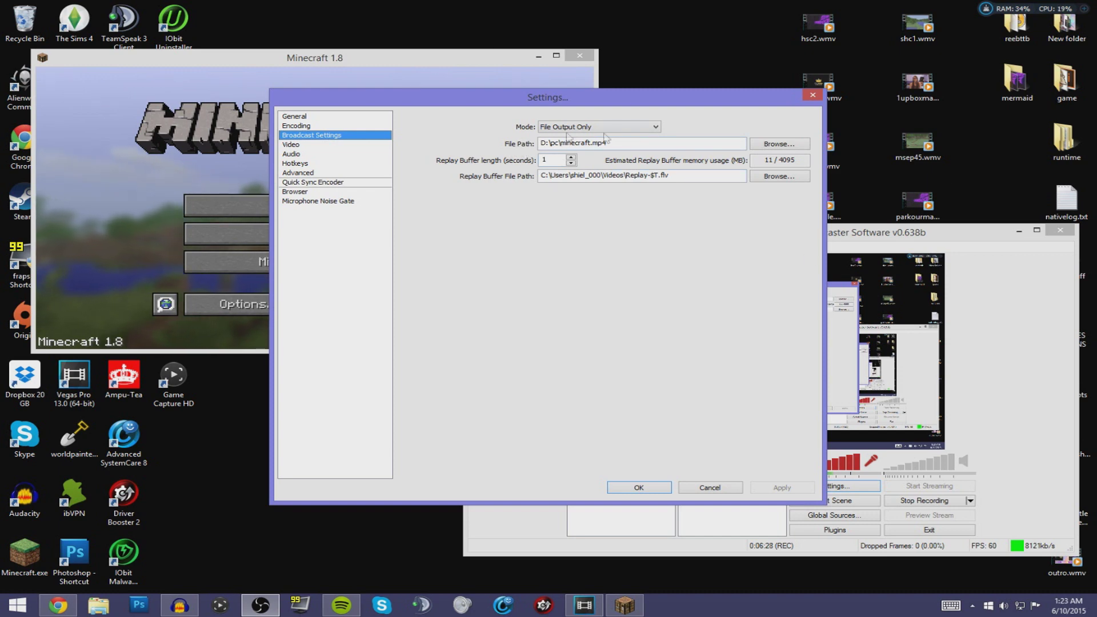
{"action": "left_click_drag", "start_coordinate": [553, 104], "coordinate": [594, 84]}
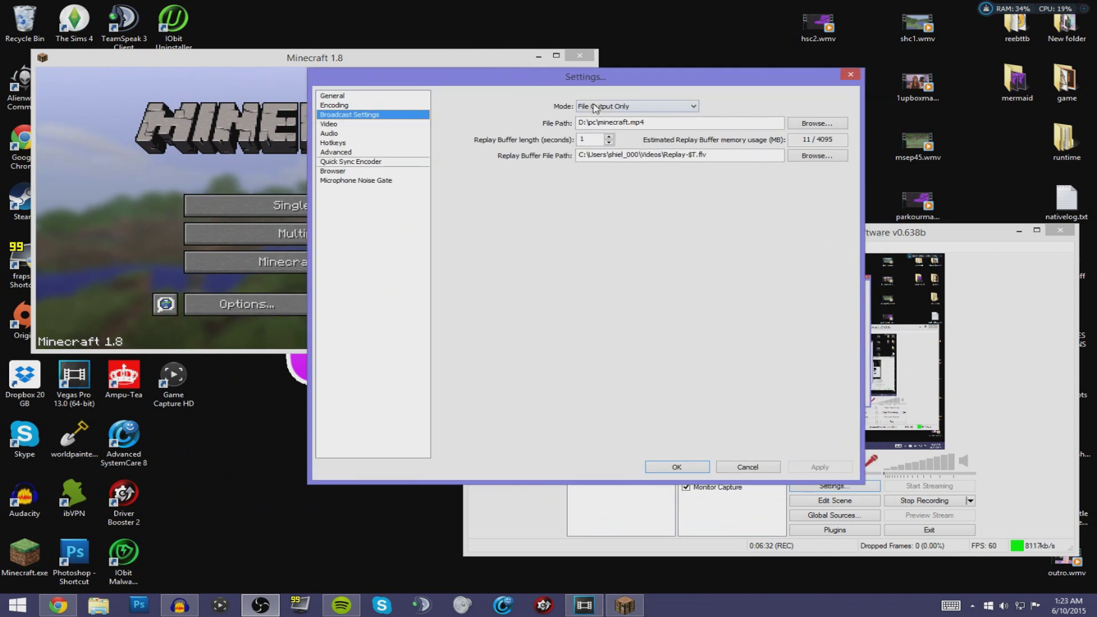
Step: Set the broadcast mode to File Output Only
{"action": "left_click", "coordinate": [591, 107]}
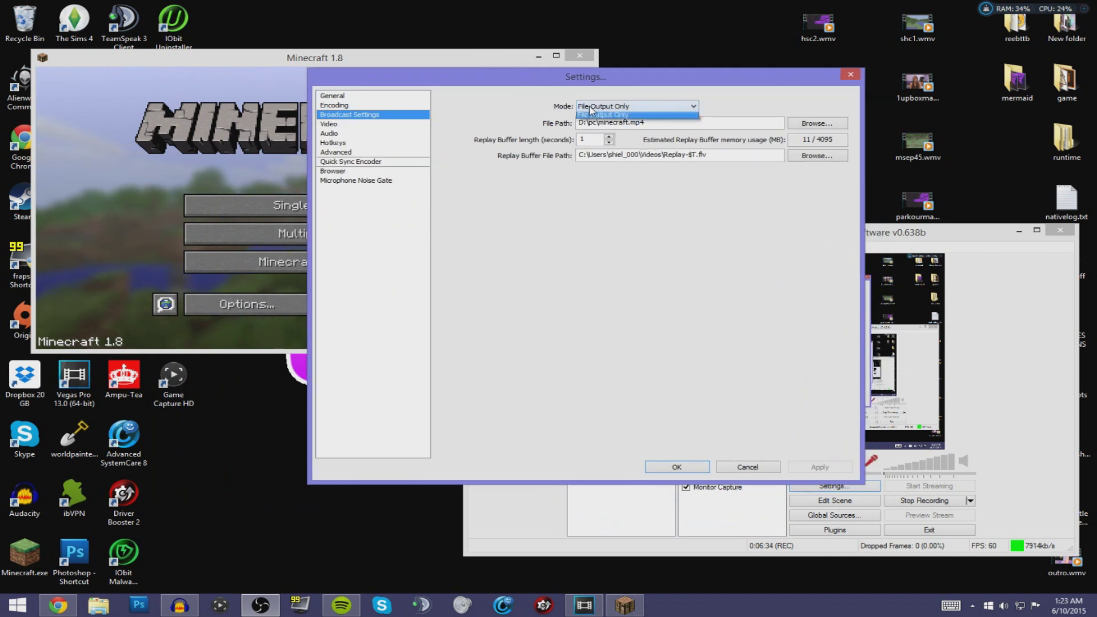
{"action": "left_click", "coordinate": [598, 123]}
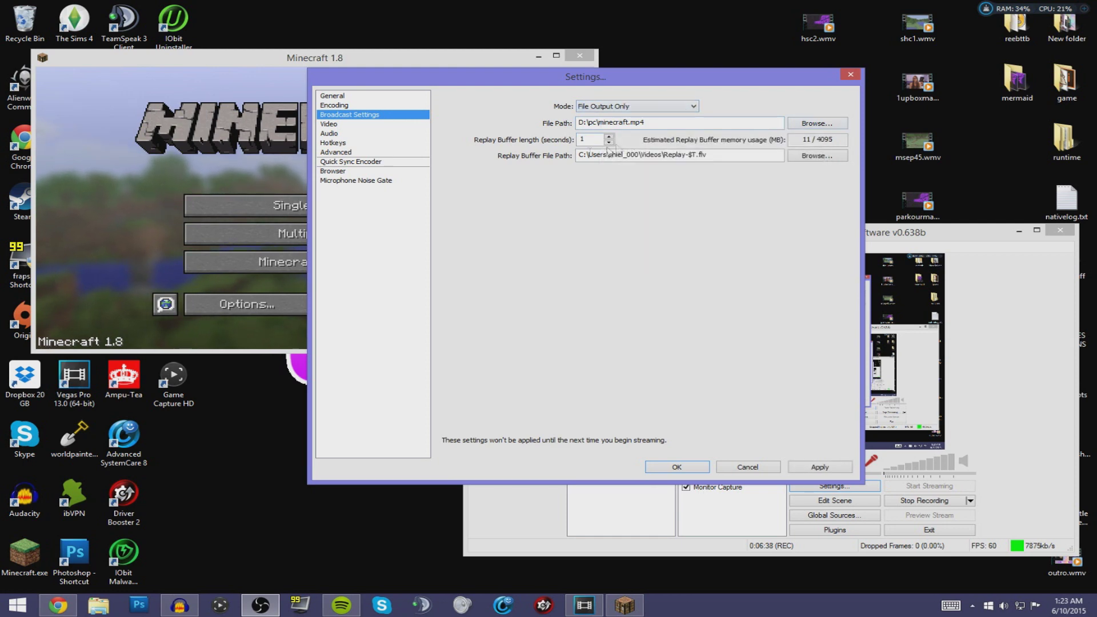
{"action": "left_click", "coordinate": [817, 122]}
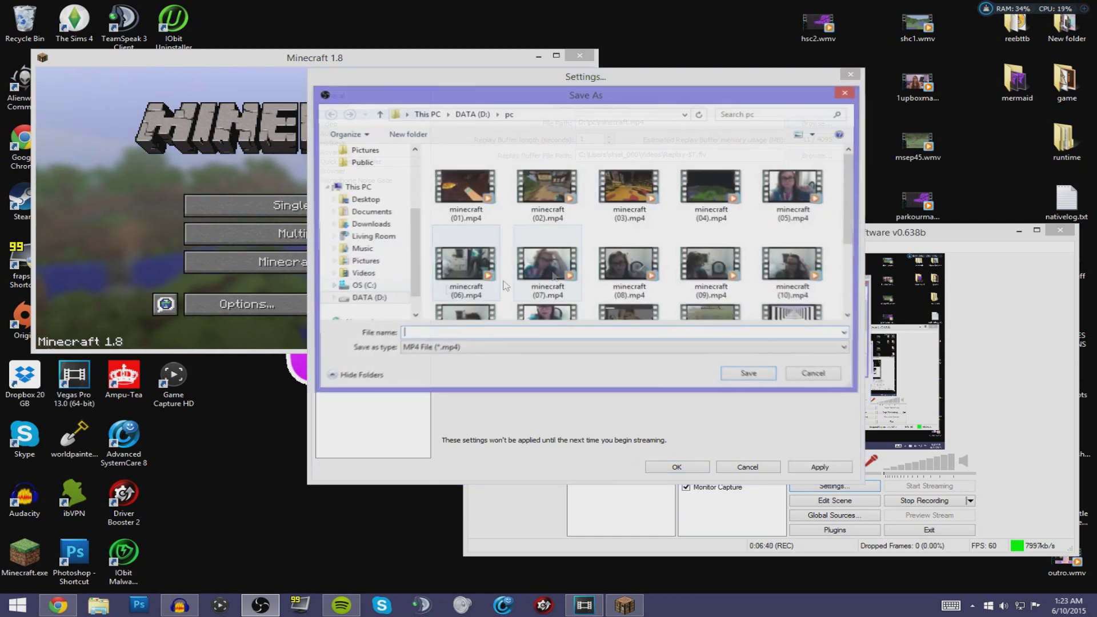
{"action": "left_click_drag", "start_coordinate": [850, 192], "coordinate": [850, 248]}
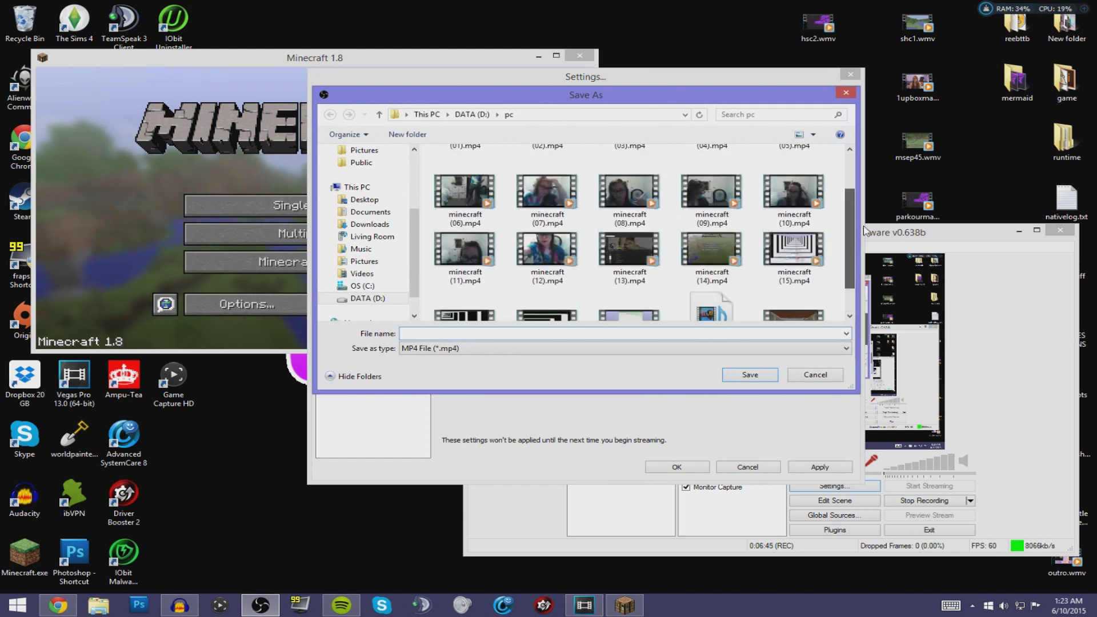
{"action": "scroll", "coordinate": [834, 308], "scroll_direction": "up", "scroll_amount": 5}
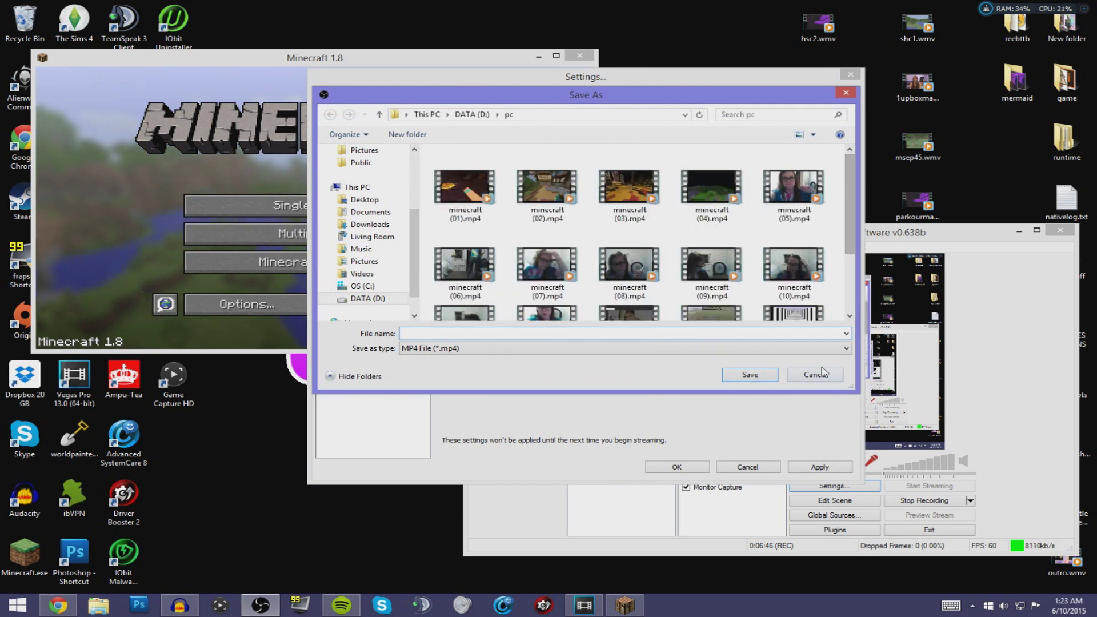
{"action": "left_click", "coordinate": [815, 376]}
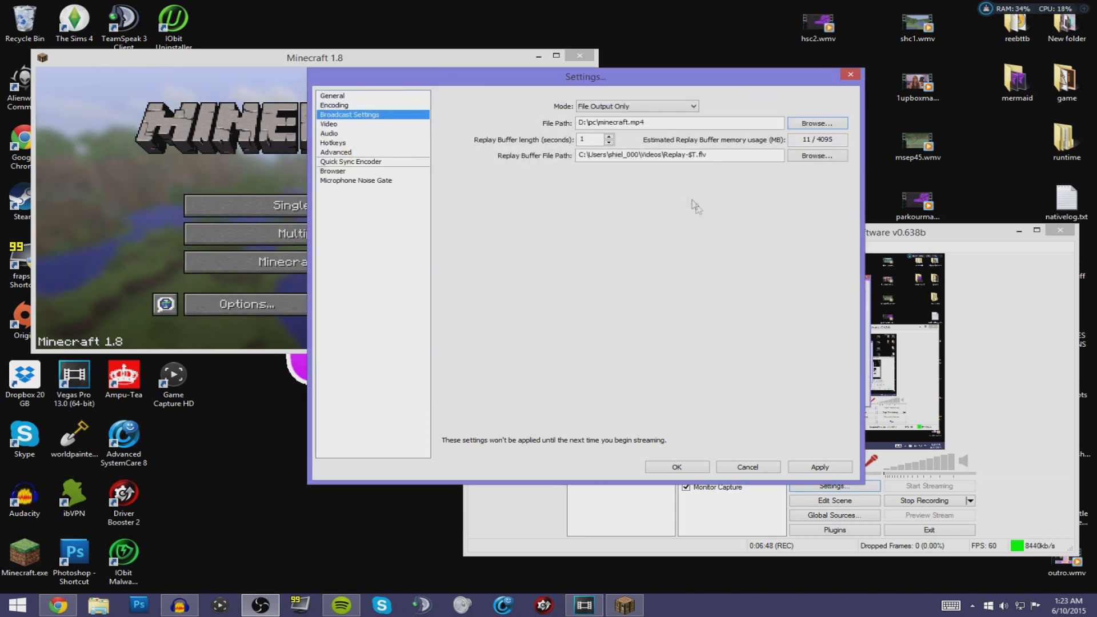
Step: Set the recording file path to D:\pc\minecraft.mp4
{"action": "left_click", "coordinate": [827, 123]}
{"action": "left_click", "coordinate": [368, 297]}
{"action": "left_click", "coordinate": [369, 224]}
{"action": "left_click", "coordinate": [366, 211]}
{"action": "left_click", "coordinate": [371, 237]}
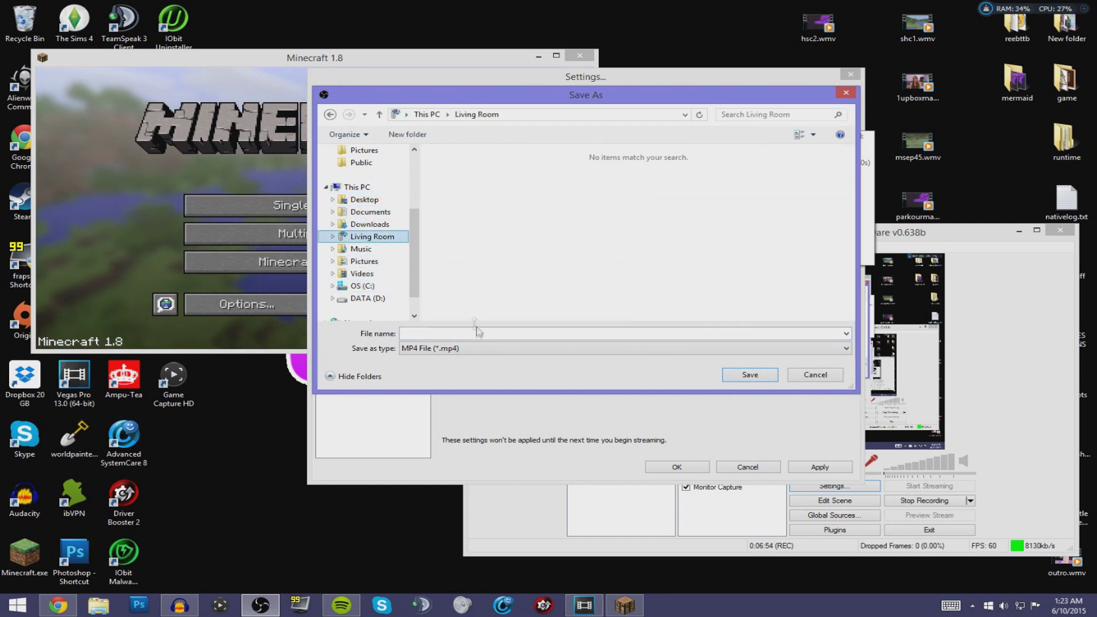
{"action": "left_click", "coordinate": [472, 334]}
{"action": "type", "text": "minecraft"}
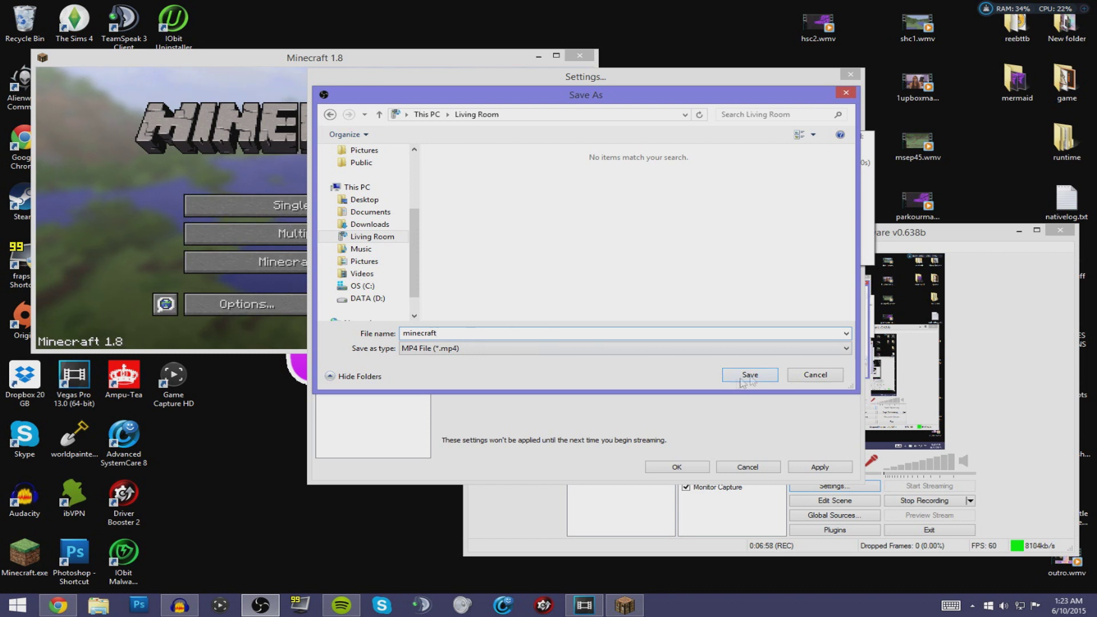
{"action": "left_click", "coordinate": [741, 376]}
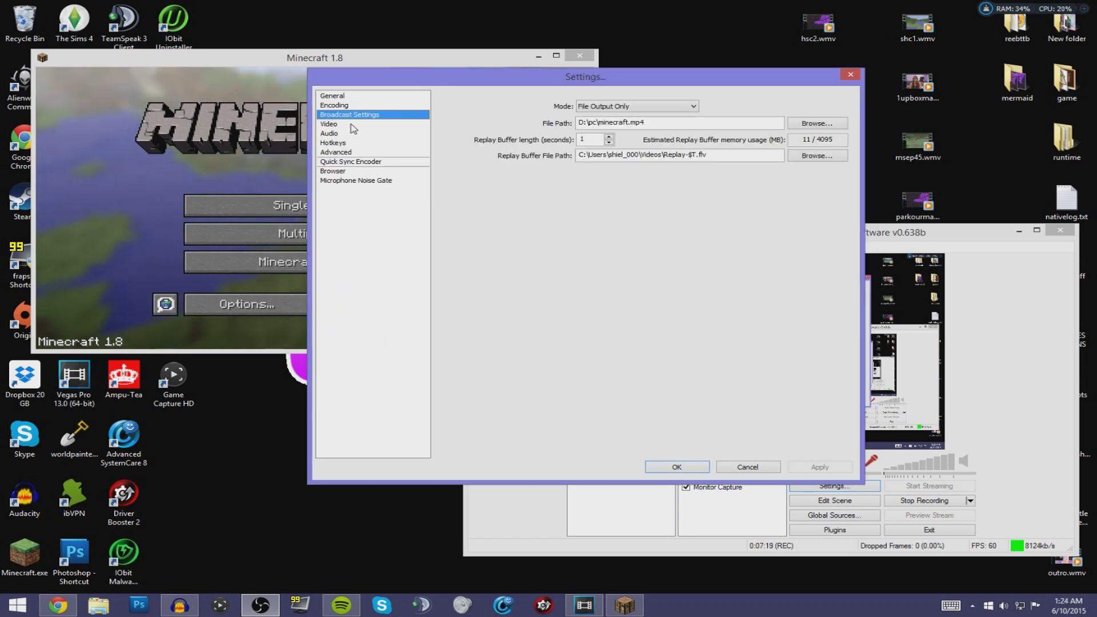
{"action": "left_click", "coordinate": [352, 124]}
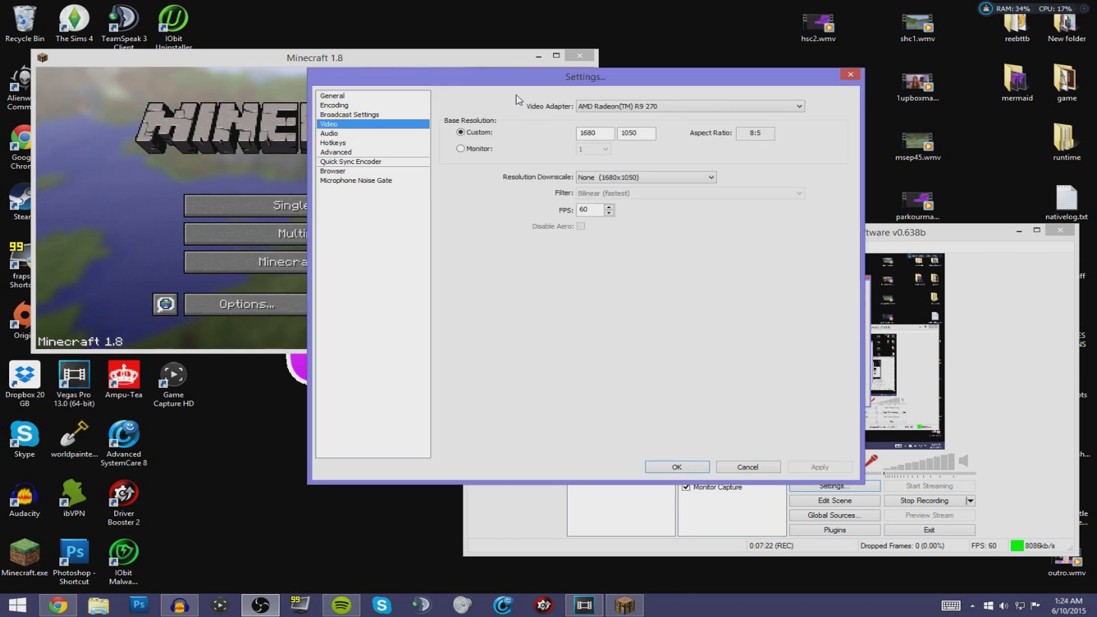
Step: Select the AMD Radeon(TM) R9 270 video adapter, keeping 1680x1050 at 60 FPS
{"action": "left_click", "coordinate": [616, 109]}
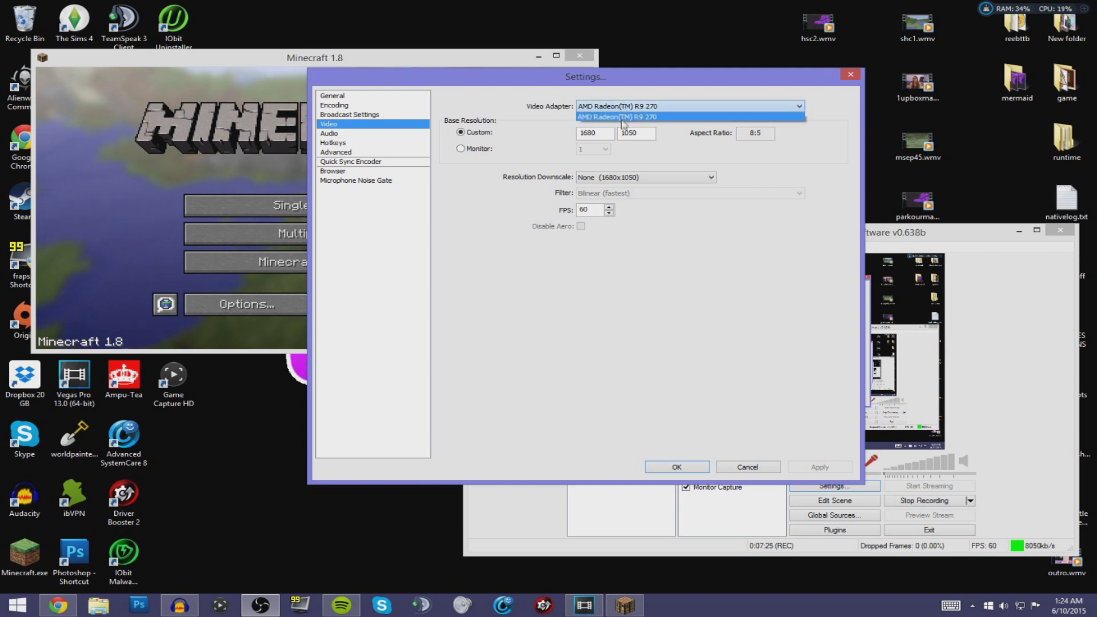
{"action": "left_click", "coordinate": [579, 117]}
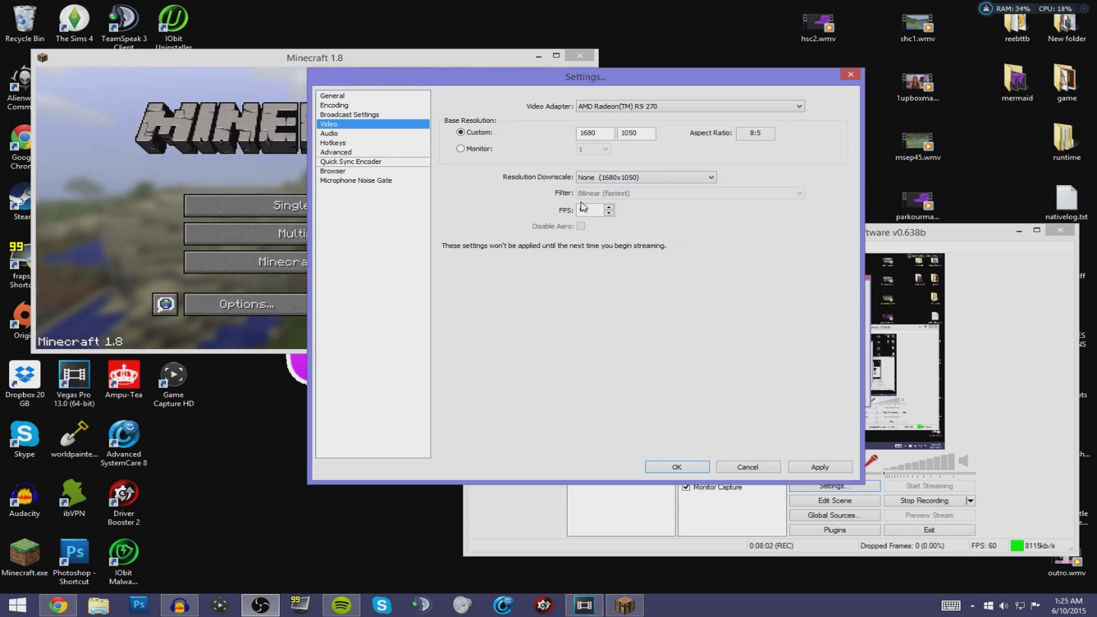
Step: On the Audio page, pick the desktop audio device and keep the microphone at Default
{"action": "left_click", "coordinate": [343, 134]}
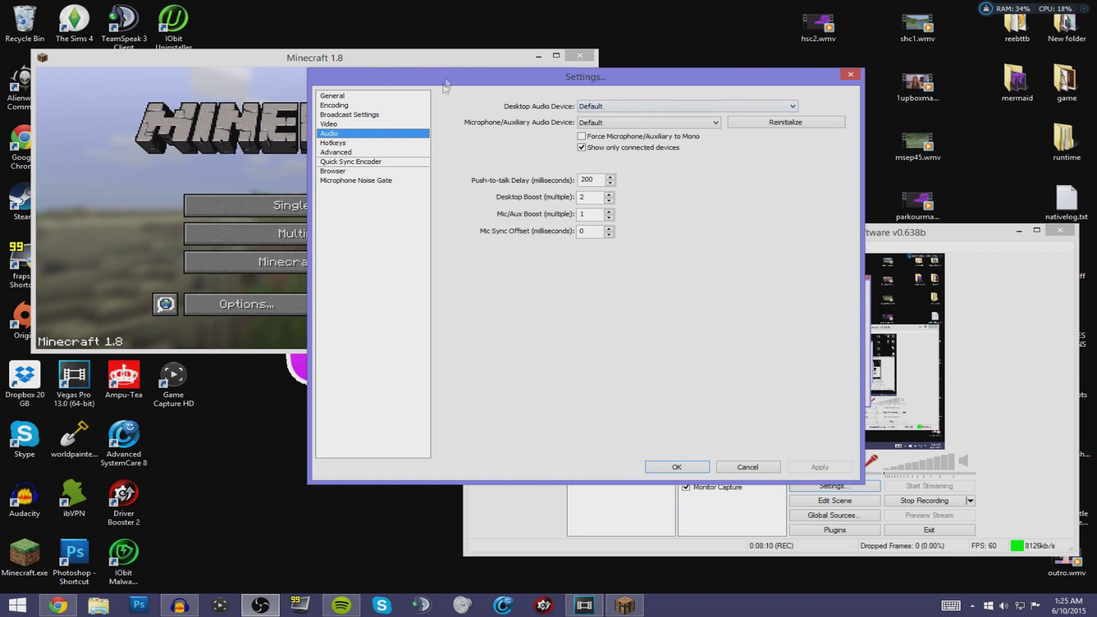
{"action": "left_click", "coordinate": [579, 108]}
{"action": "left_click", "coordinate": [587, 116]}
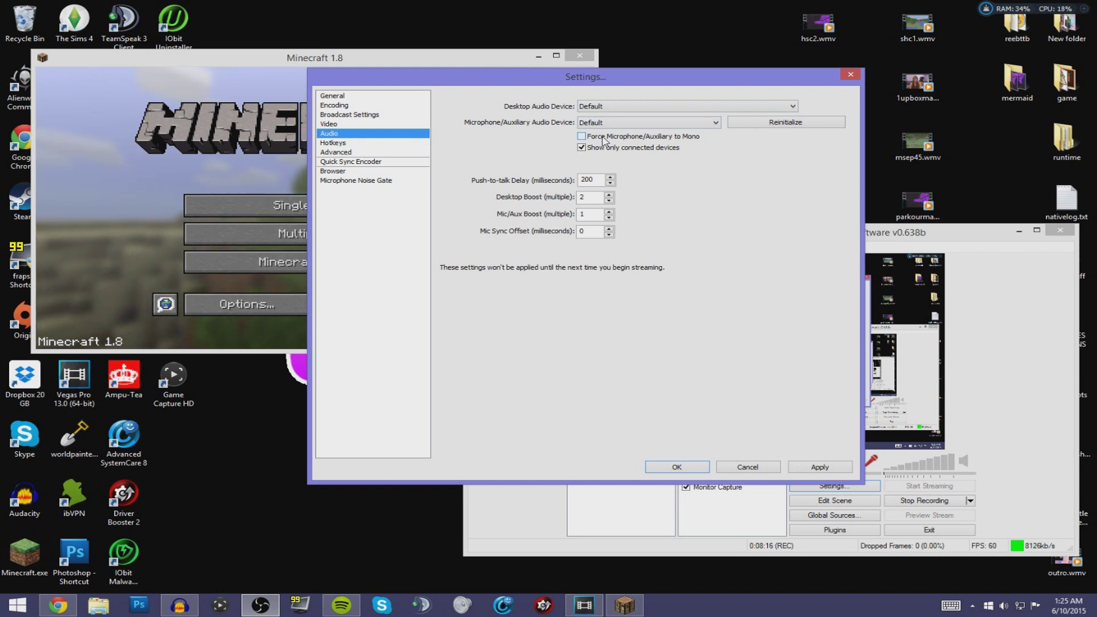
{"action": "left_click", "coordinate": [608, 123]}
{"action": "left_click", "coordinate": [639, 131]}
{"action": "left_click", "coordinate": [635, 123]}
{"action": "left_click", "coordinate": [628, 140]}
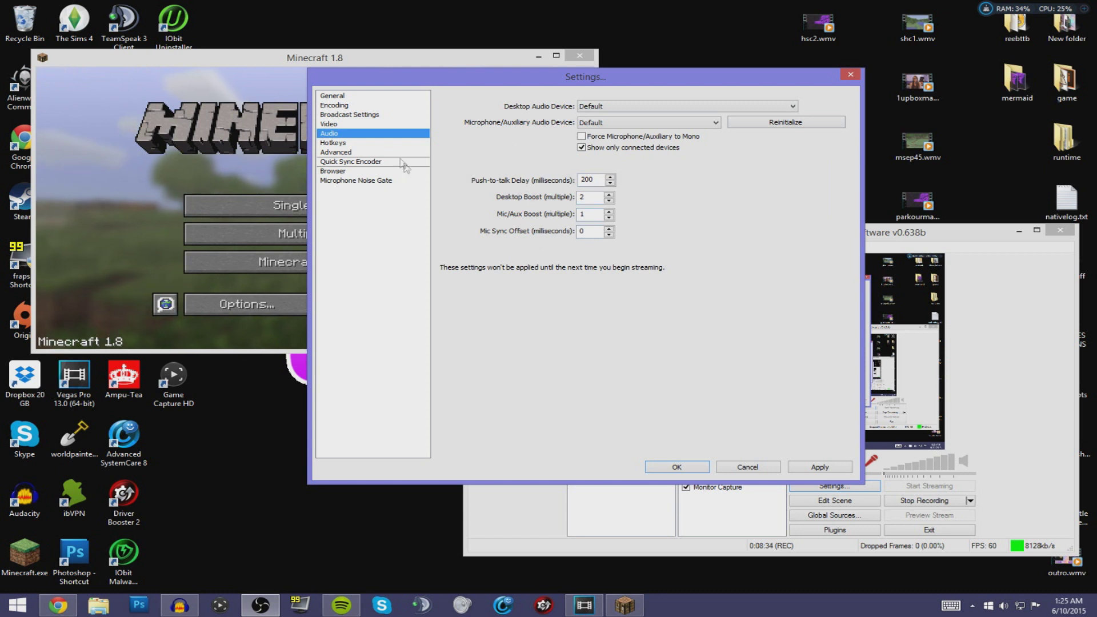
{"action": "left_click", "coordinate": [368, 143]}
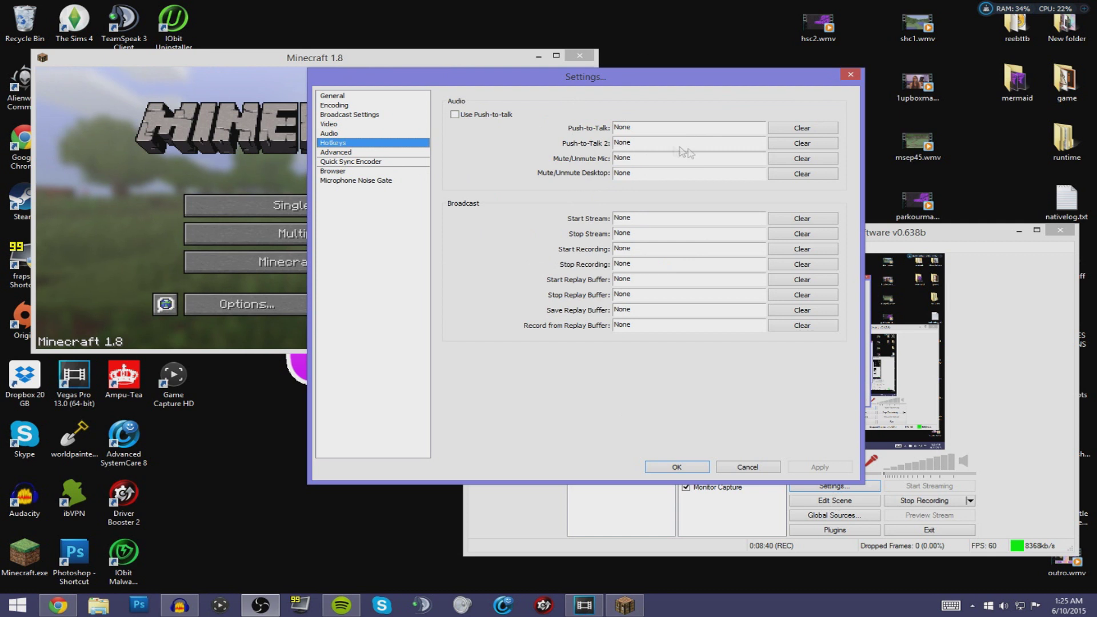
Step: Assign trial push-to-talk keys U and H, then clear both so every hotkey reads None
{"action": "left_click", "coordinate": [644, 133]}
{"action": "key", "text": "u"}
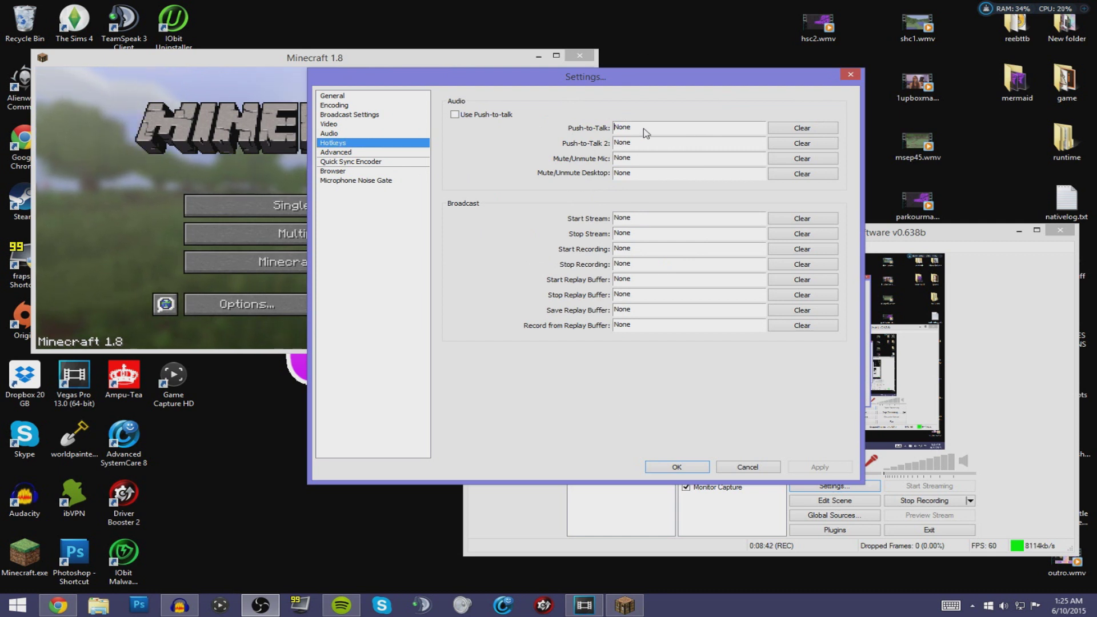
{"action": "left_click", "coordinate": [634, 143]}
{"action": "key", "text": "h"}
{"action": "left_click", "coordinate": [798, 130]}
{"action": "left_click", "coordinate": [798, 142]}
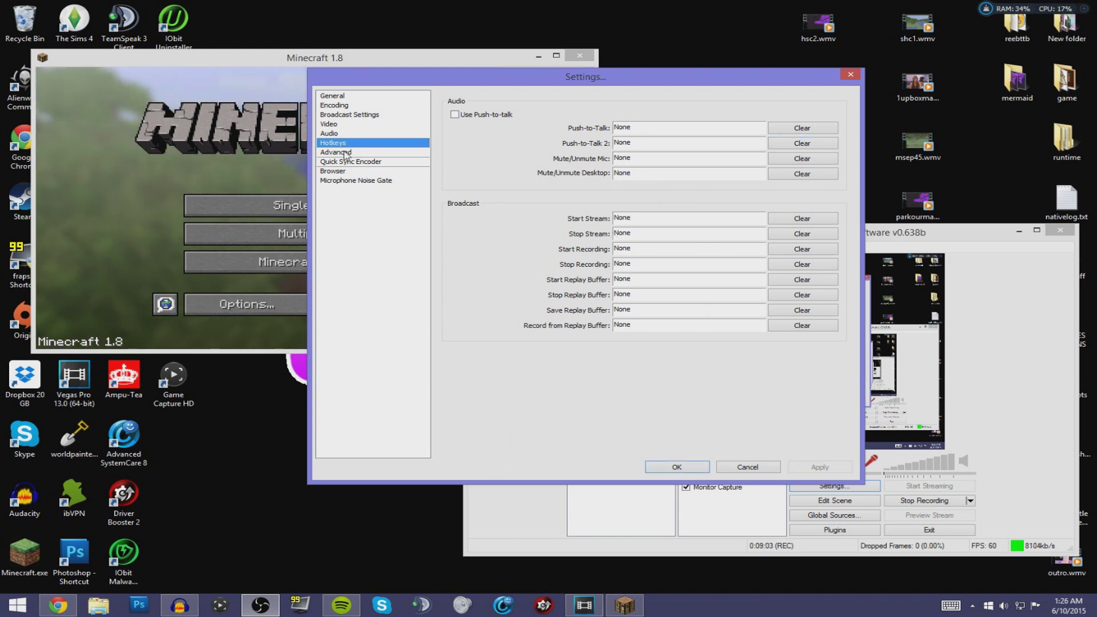
{"action": "left_click", "coordinate": [344, 153]}
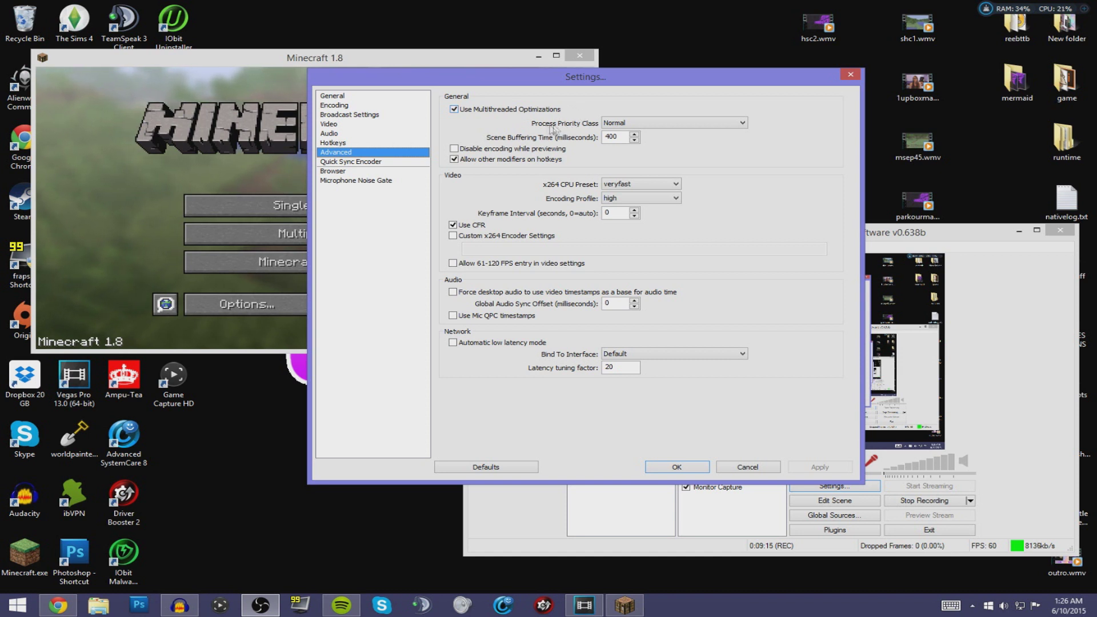
Step: Keep Process Priority at Normal and set Scene Buffering Time to 400 ms
{"action": "left_click", "coordinate": [614, 125]}
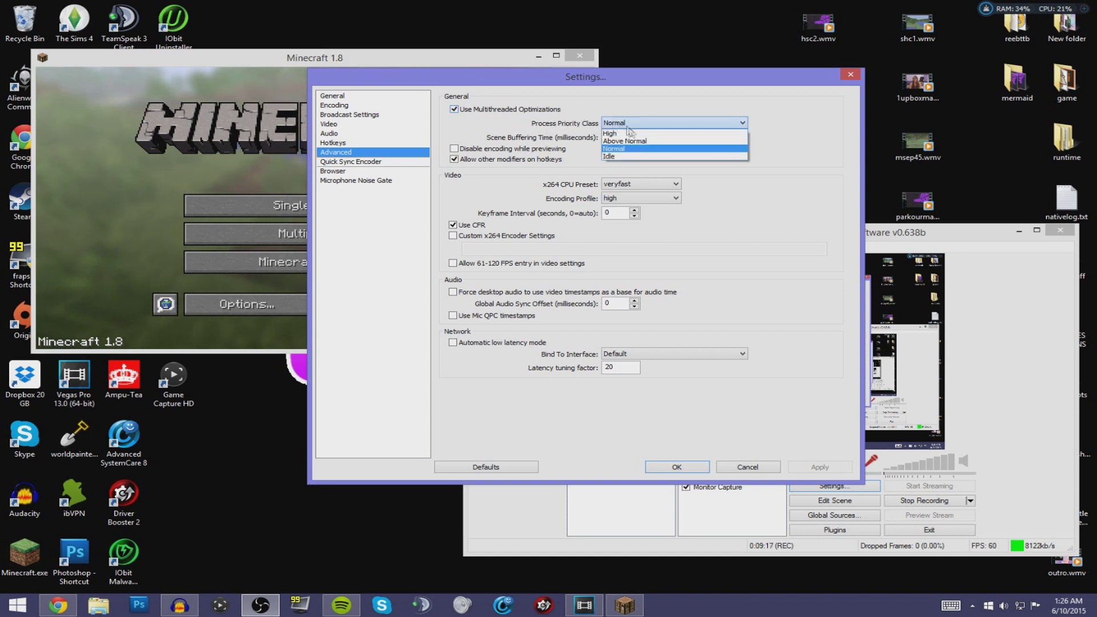
{"action": "left_click", "coordinate": [563, 153]}
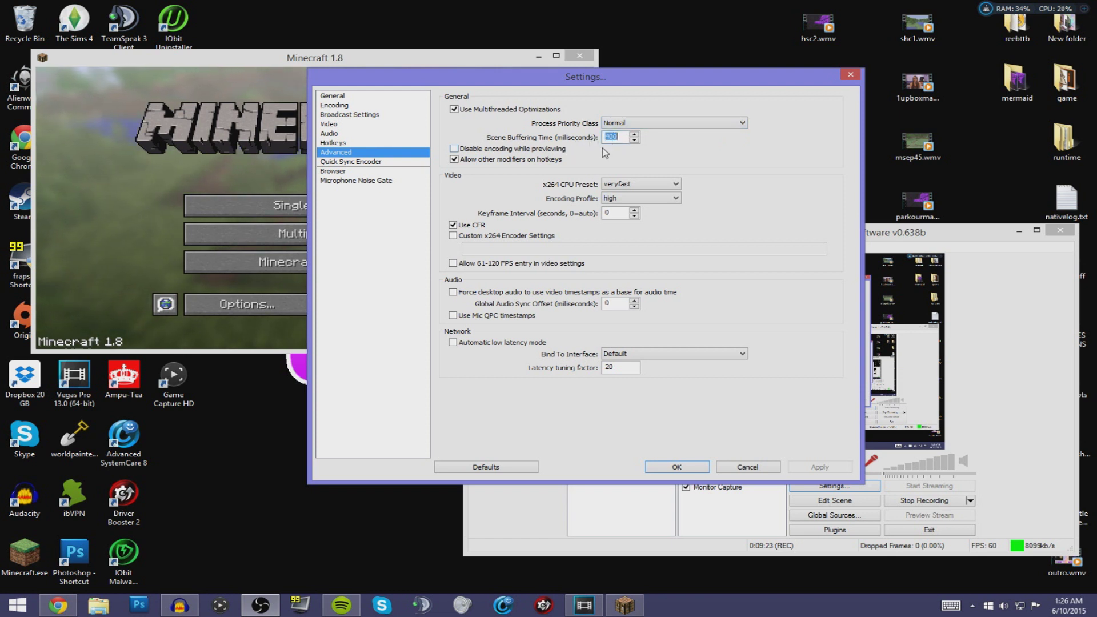
{"action": "type", "text": "400"}
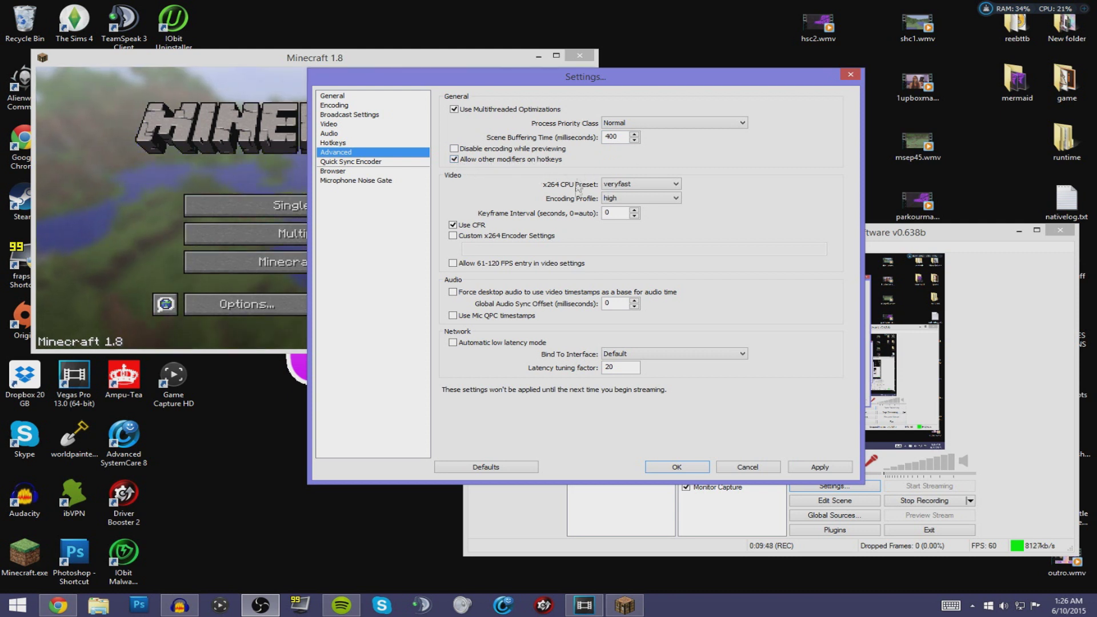
Step: Keep the x264 preset at veryfast and profile at high, then apply the advanced settings
{"action": "left_click", "coordinate": [622, 183]}
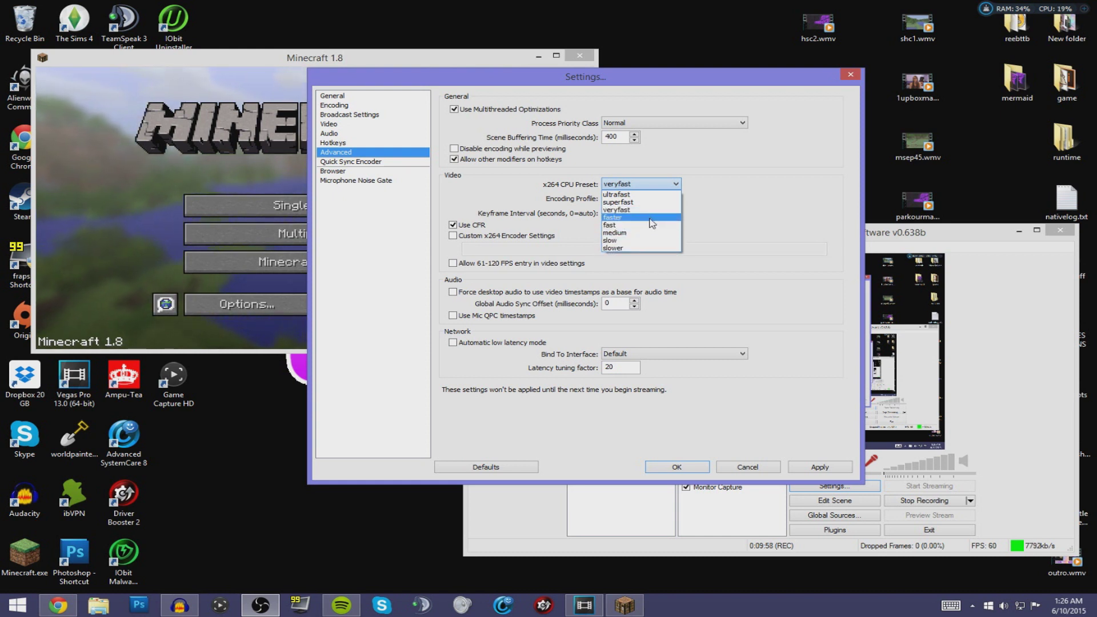
{"action": "left_click", "coordinate": [695, 201]}
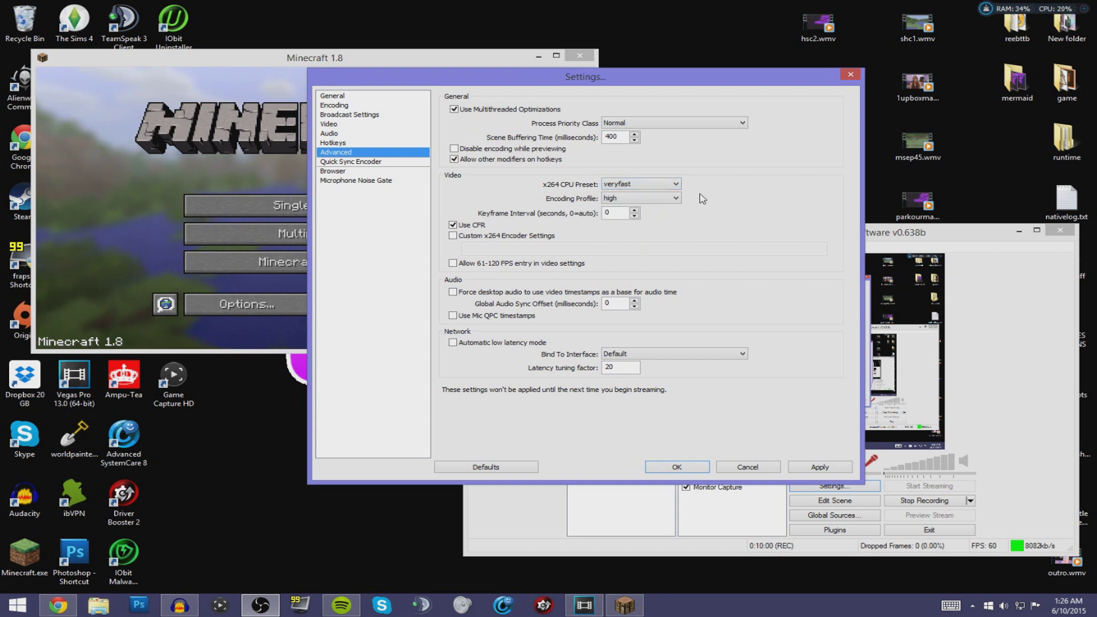
{"action": "left_click", "coordinate": [642, 184]}
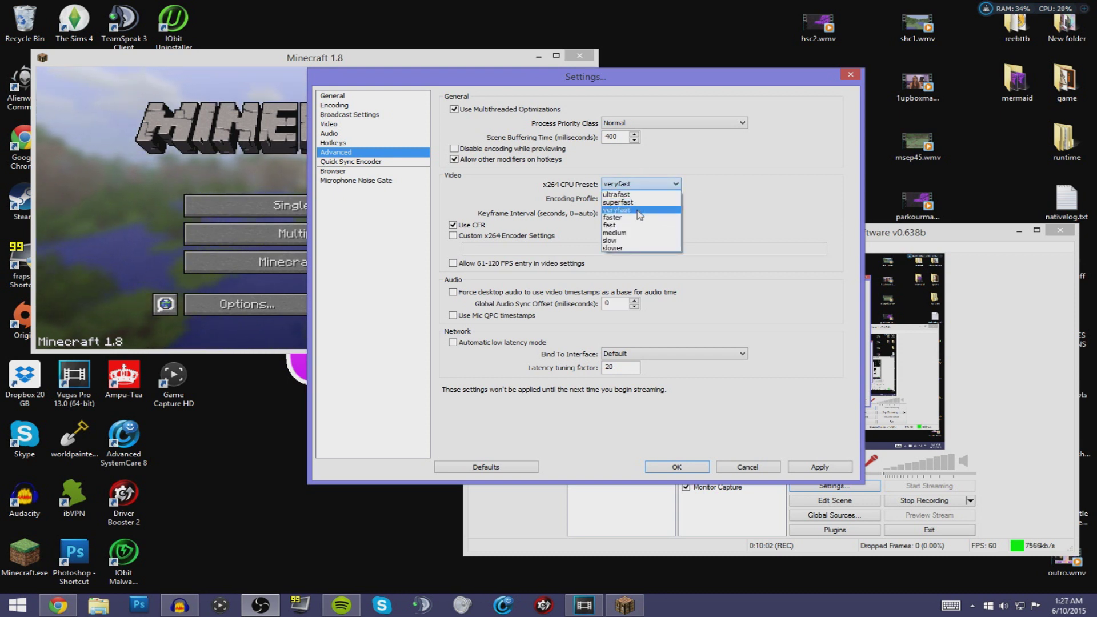
{"action": "left_click", "coordinate": [753, 198]}
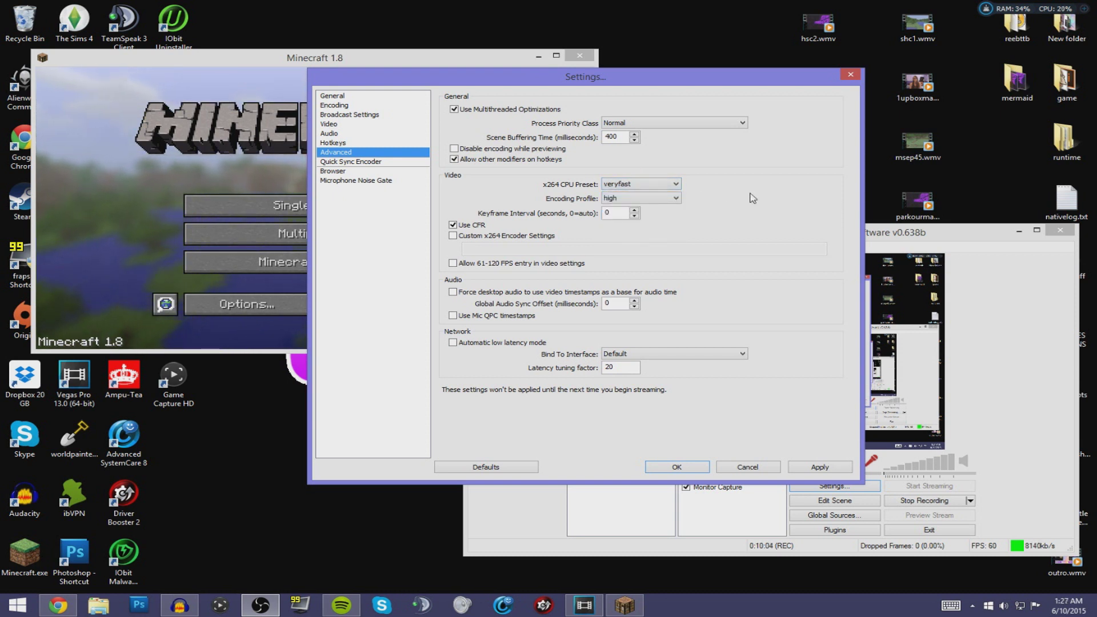
{"action": "left_click", "coordinate": [649, 186]}
{"action": "left_click", "coordinate": [622, 205]}
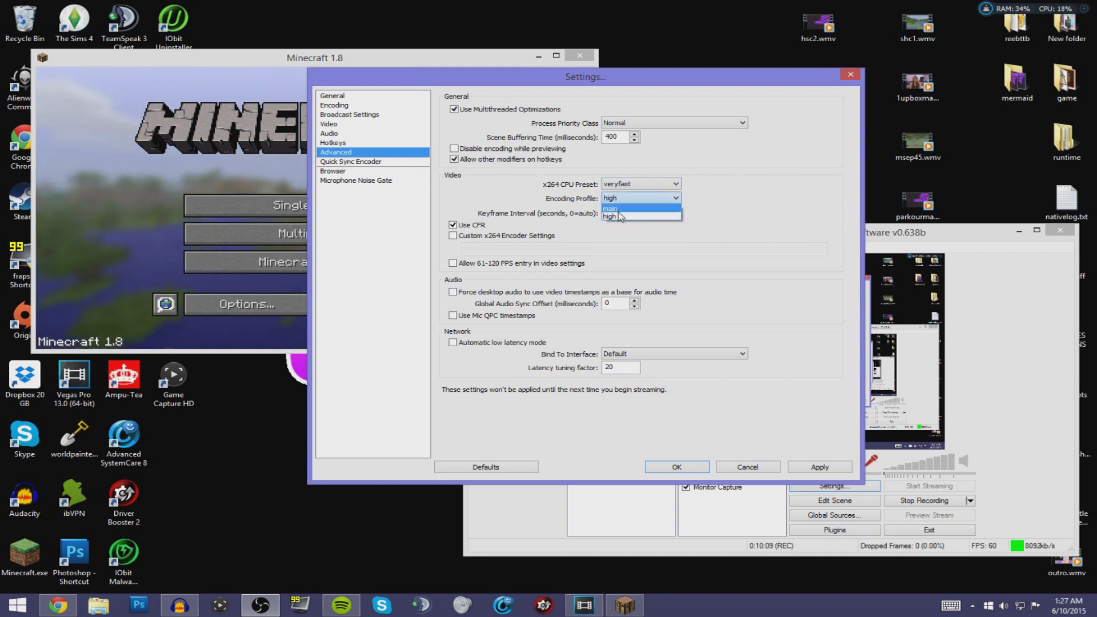
{"action": "left_click", "coordinate": [619, 214]}
{"action": "left_click", "coordinate": [620, 200]}
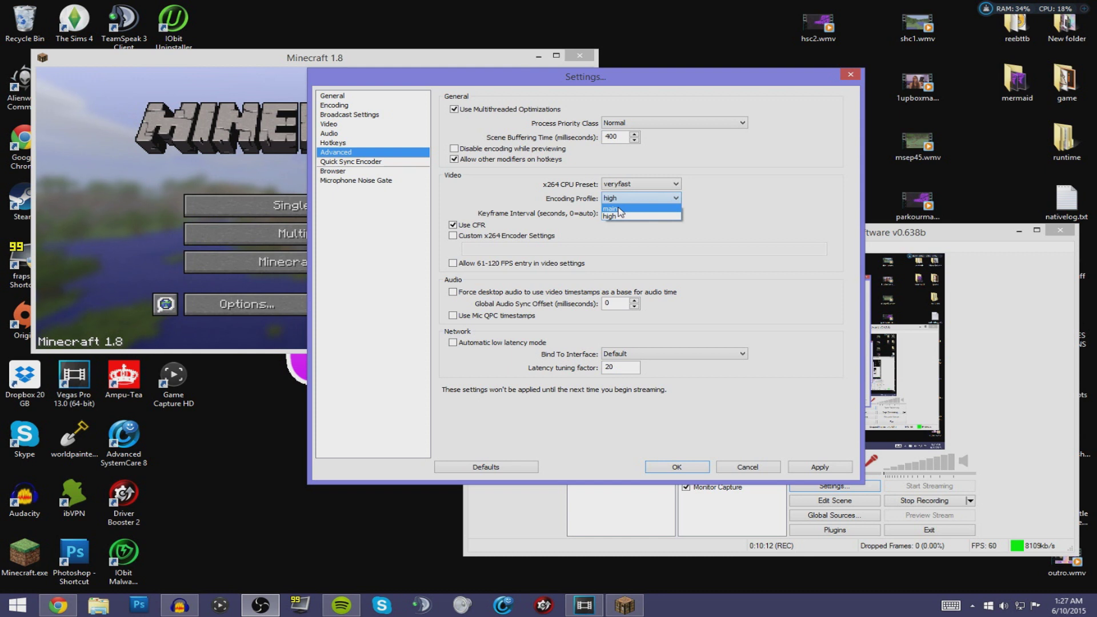
{"action": "left_click", "coordinate": [621, 217]}
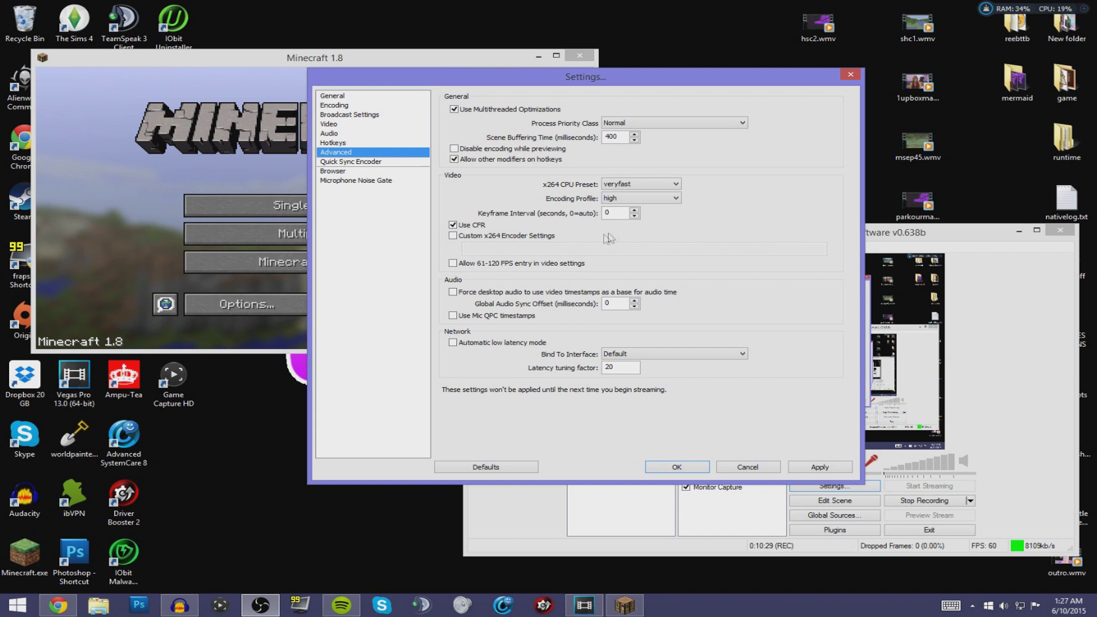
{"action": "left_click", "coordinate": [820, 467]}
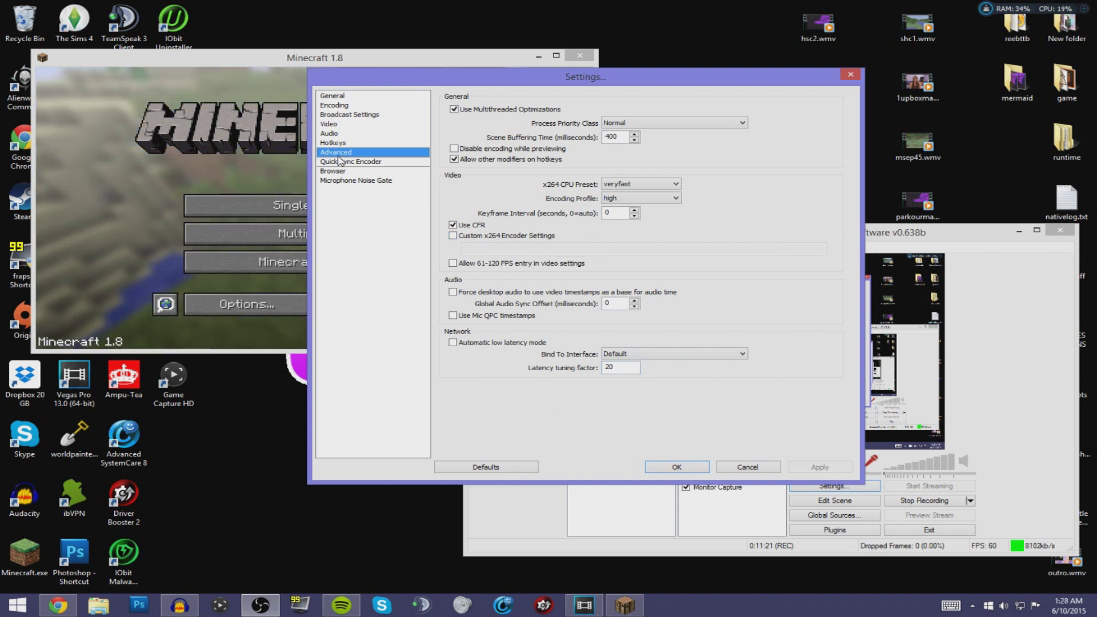
Step: Raise the Microphone Noise Gate open threshold to 0 dB, then briefly check and minimize Audacity
{"action": "left_click", "coordinate": [355, 181]}
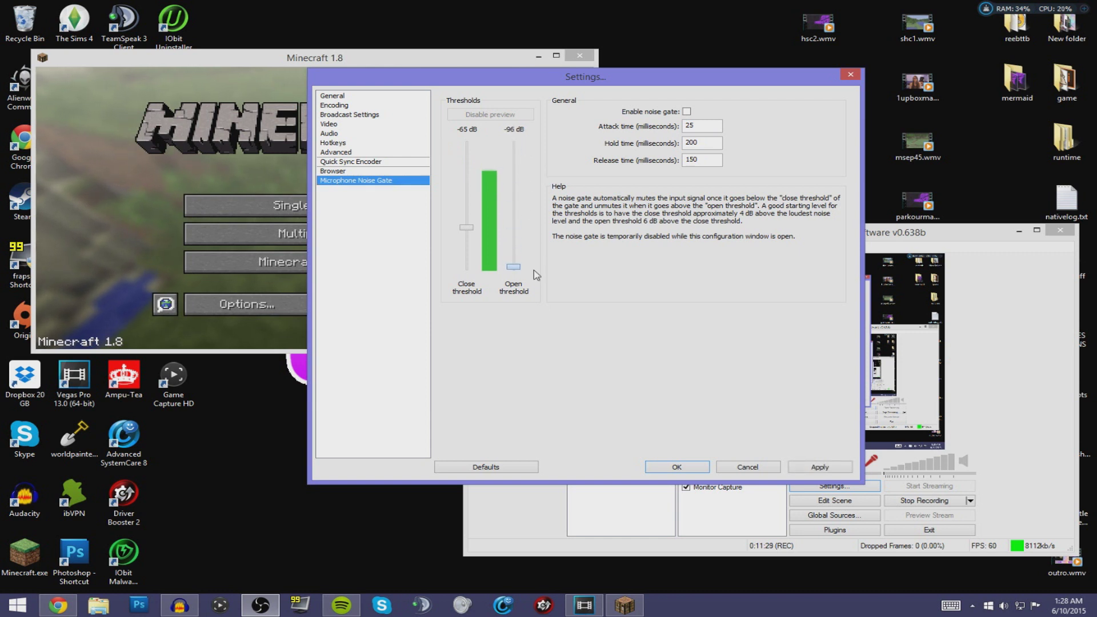
{"action": "left_click_drag", "start_coordinate": [532, 240], "coordinate": [513, 144]}
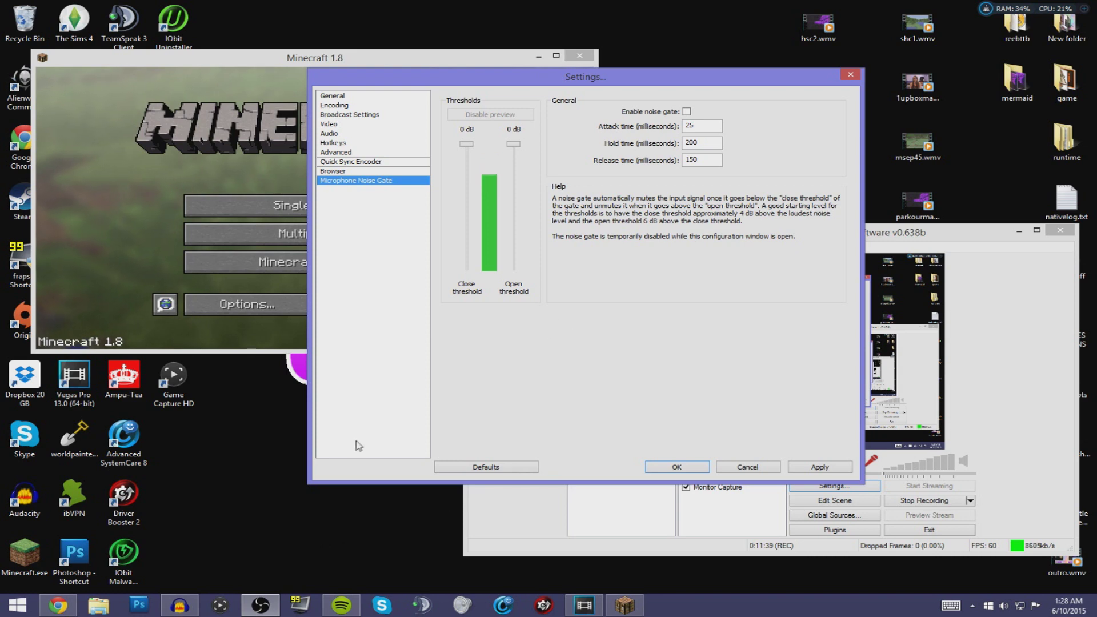
{"action": "left_click", "coordinate": [180, 604]}
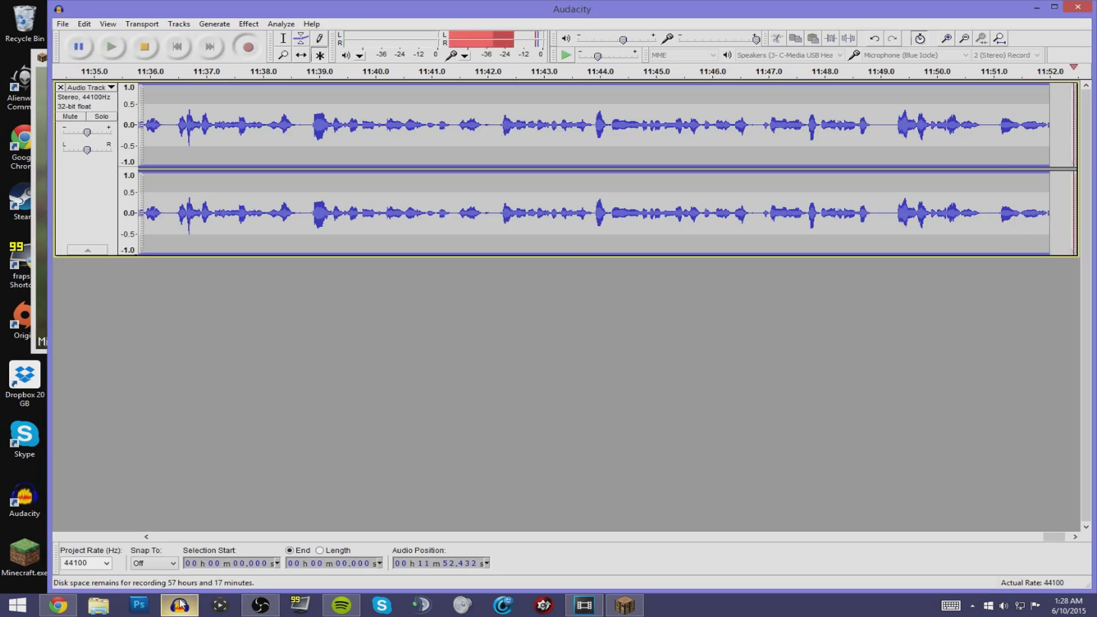
{"action": "left_click", "coordinate": [180, 605]}
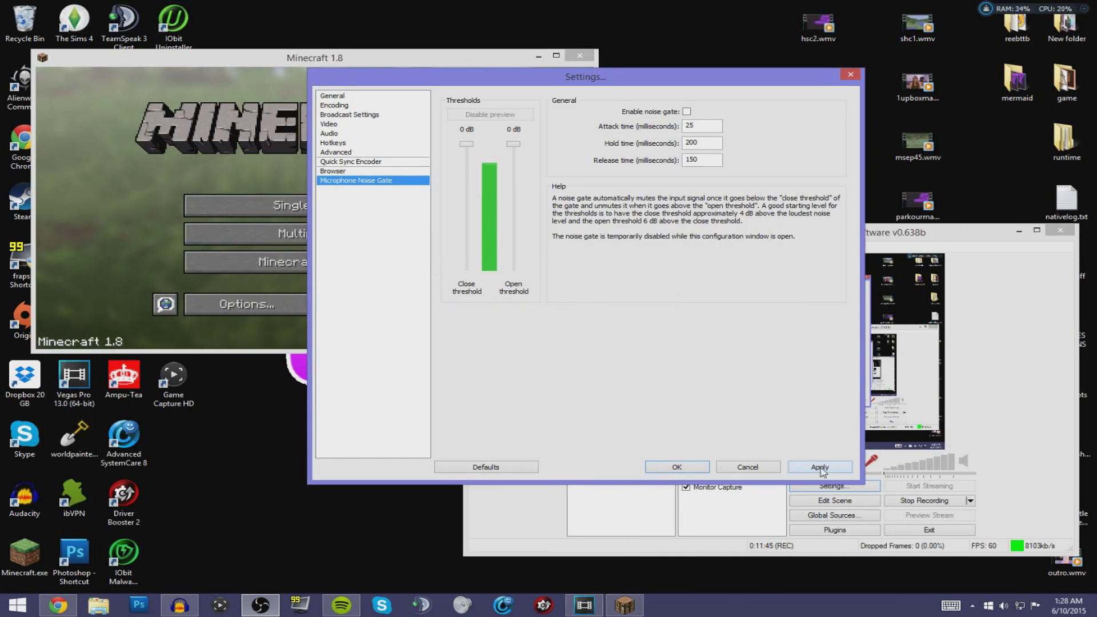
Step: Confirm the settings with OK, move the OBS window up-left, and select the minecraft source
{"action": "left_click", "coordinate": [676, 467]}
{"action": "left_click_drag", "start_coordinate": [771, 235], "coordinate": [673, 168]}
{"action": "left_click", "coordinate": [588, 409]}
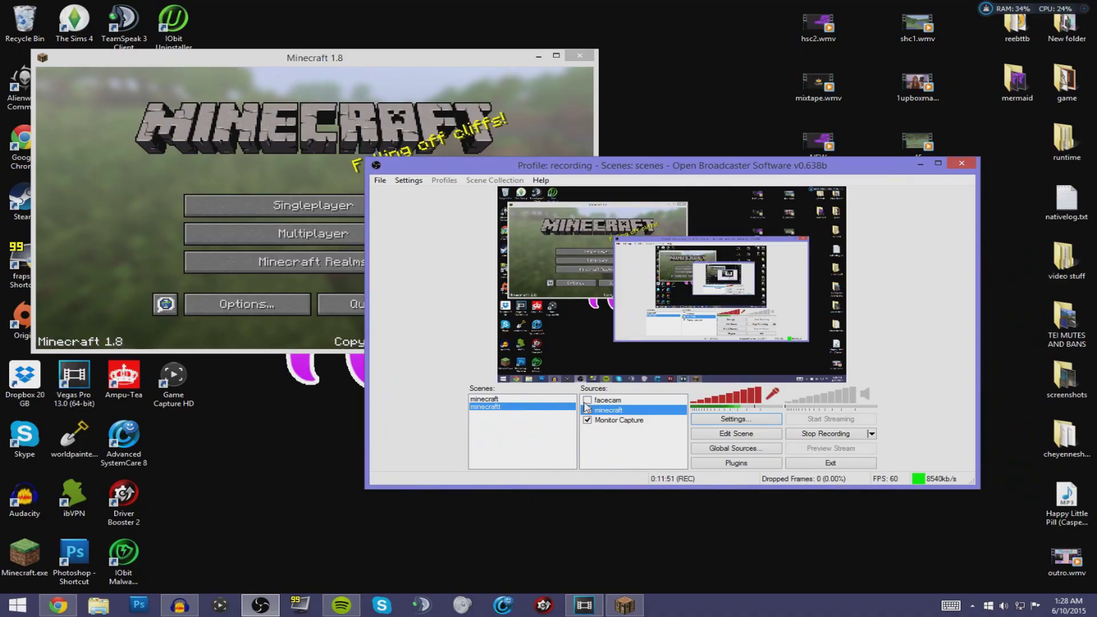